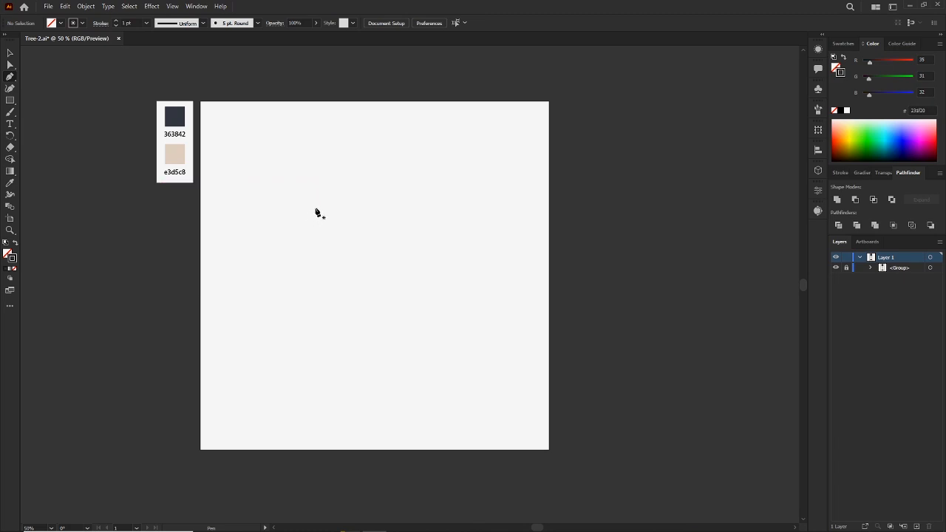
Draw the trunk's outline with the Pen tool: a curved left side, straight base and curved right side rising into a tall limb.
click(315, 208)
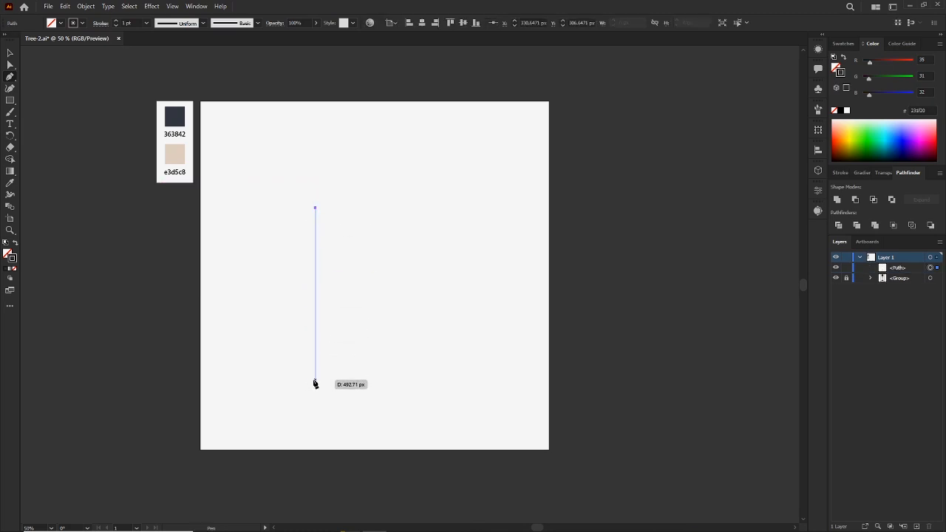
drag(316, 380, 252, 448)
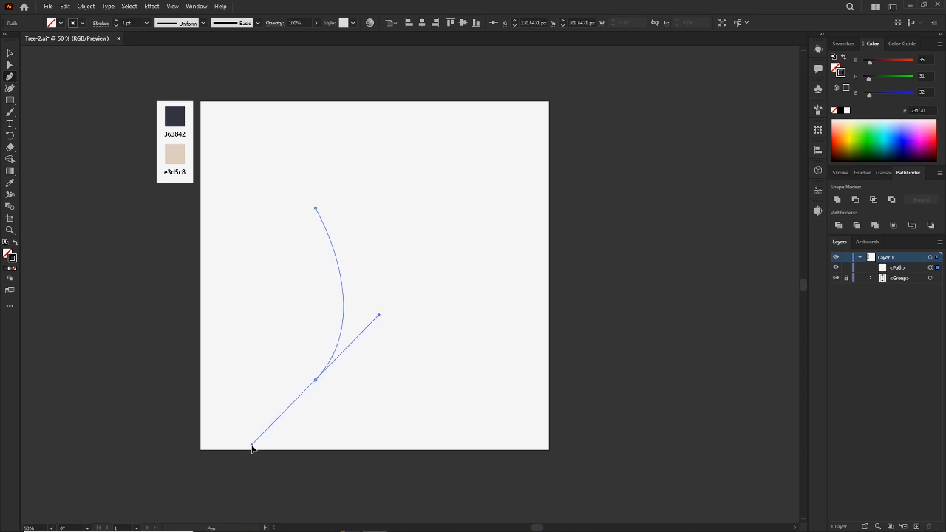
drag(316, 380, 377, 382)
click(378, 381)
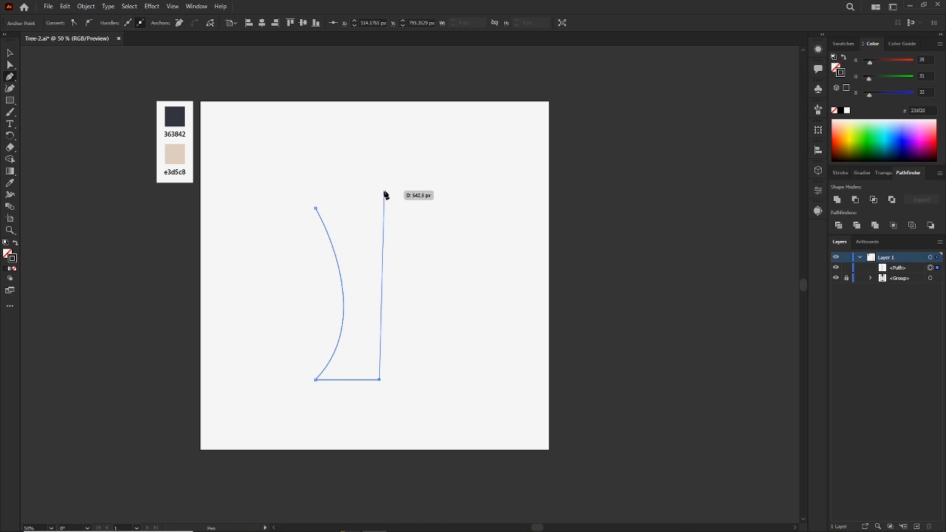
drag(382, 167, 426, 113)
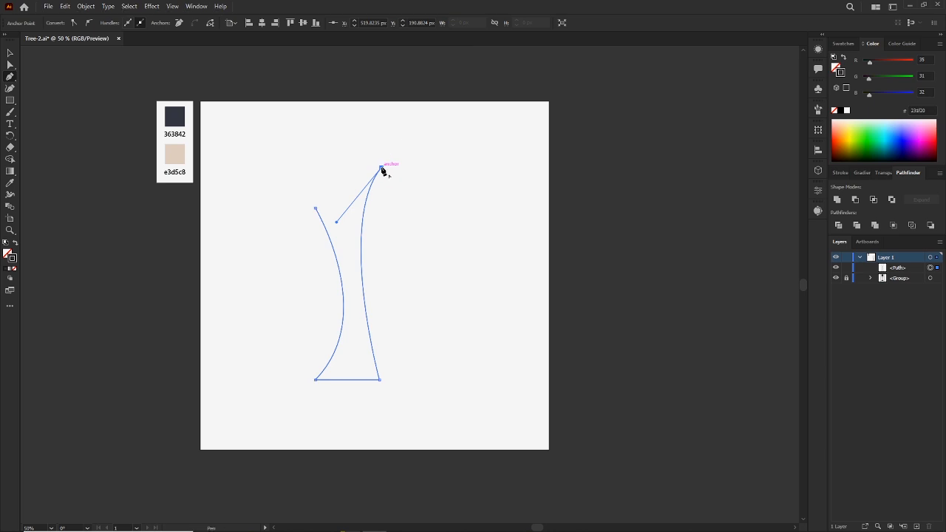
Complete the outline with a narrow right limb tip, a fork and a shorter left limb, closing the path at its starting point.
key(ctrl+=)
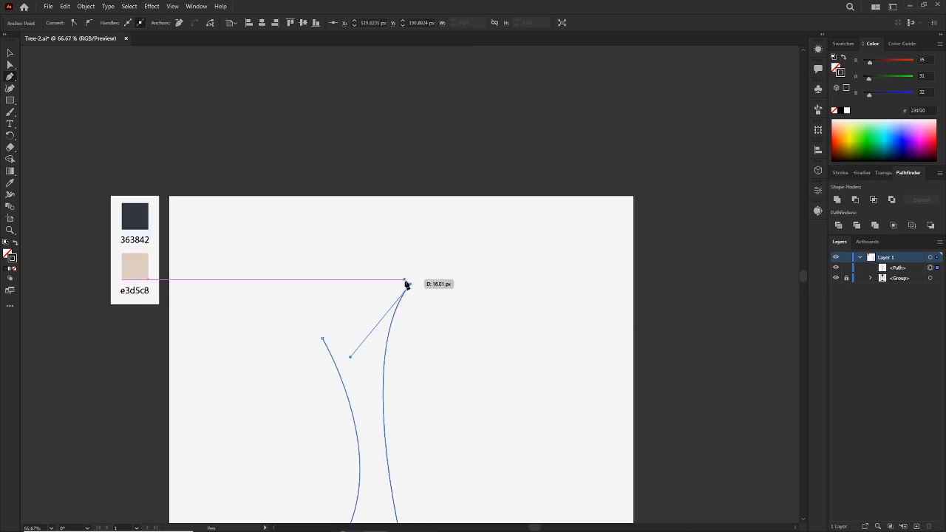
drag(406, 284, 370, 458)
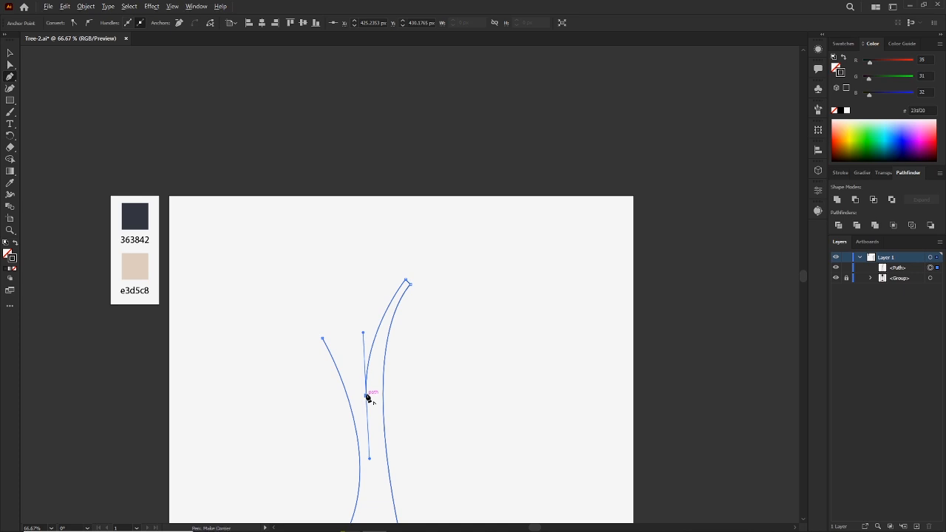
click(368, 398)
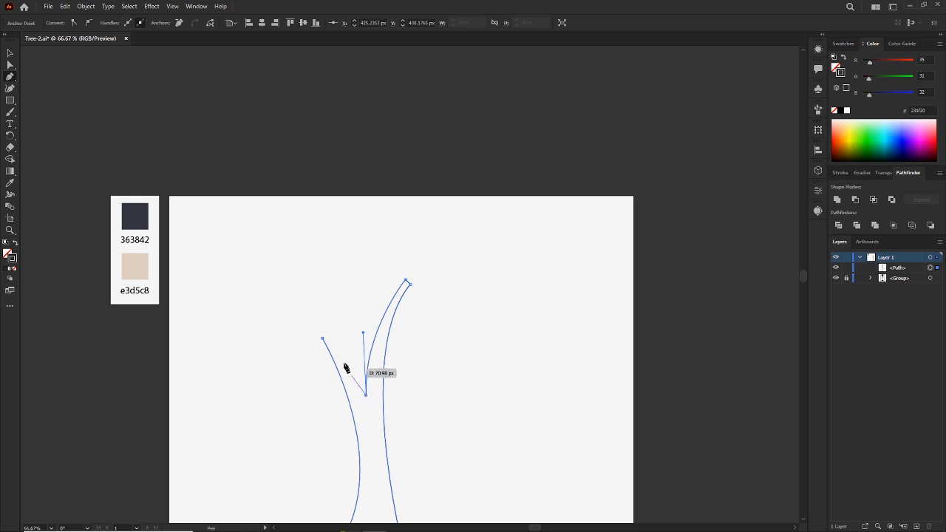
click(327, 327)
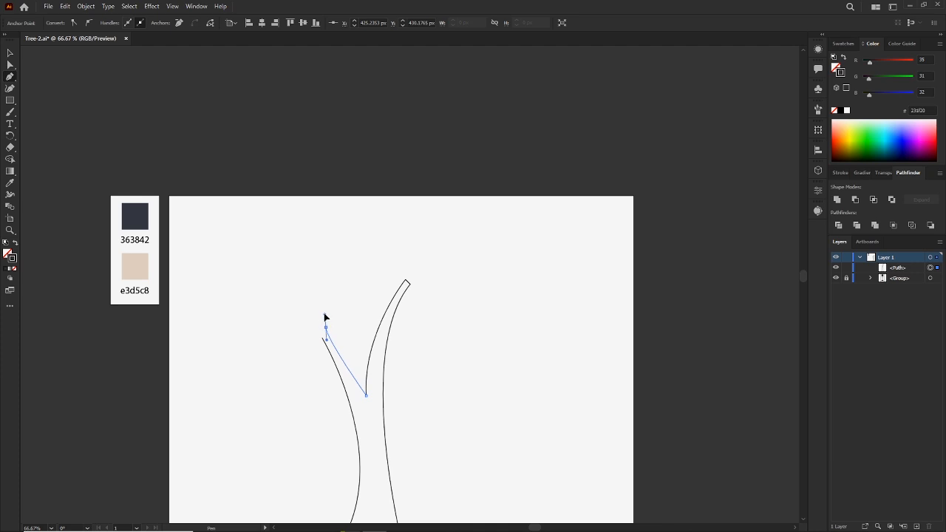
drag(309, 287, 305, 284)
click(318, 334)
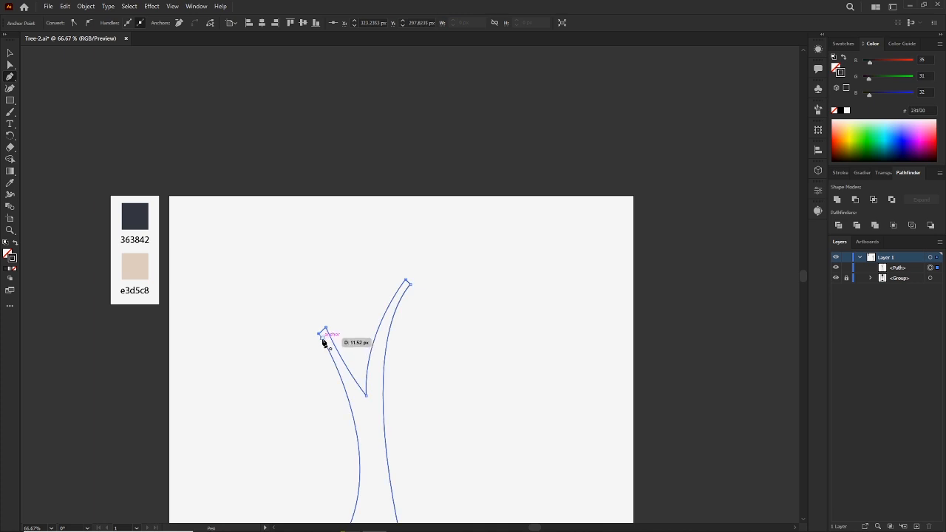
click(322, 339)
key(v)
click(356, 329)
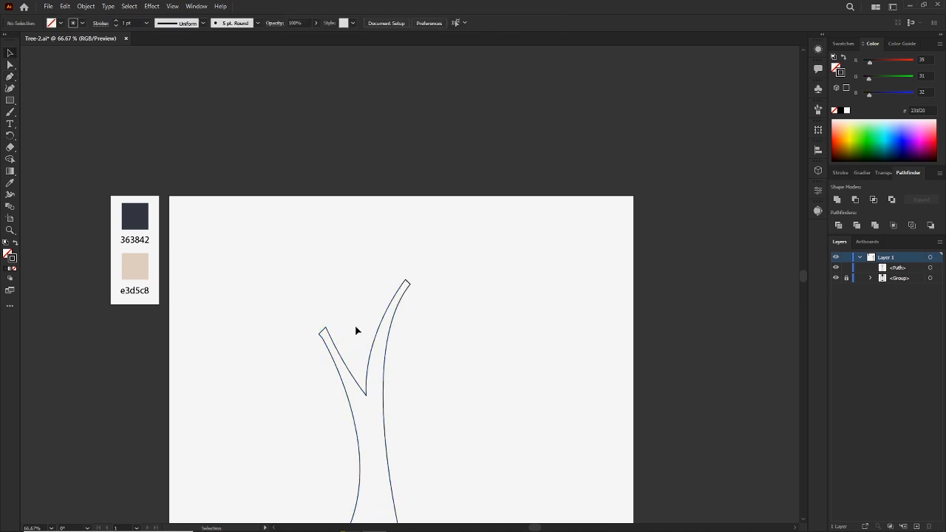
Move the trunk shape closer to the artboard's centre and swap its fill and stroke to make it a solid dark silhouette.
key(ctrl+minus)
drag(423, 415, 404, 336)
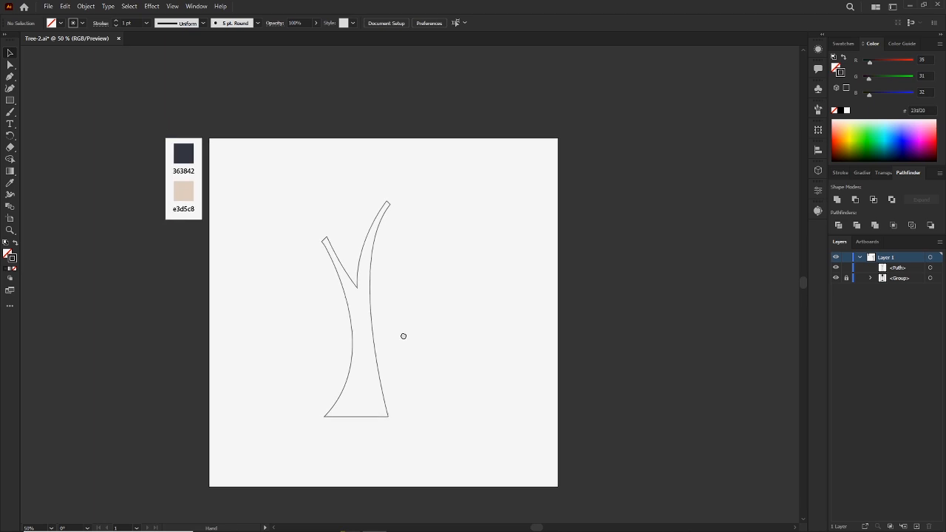
click(386, 418)
drag(390, 416, 410, 435)
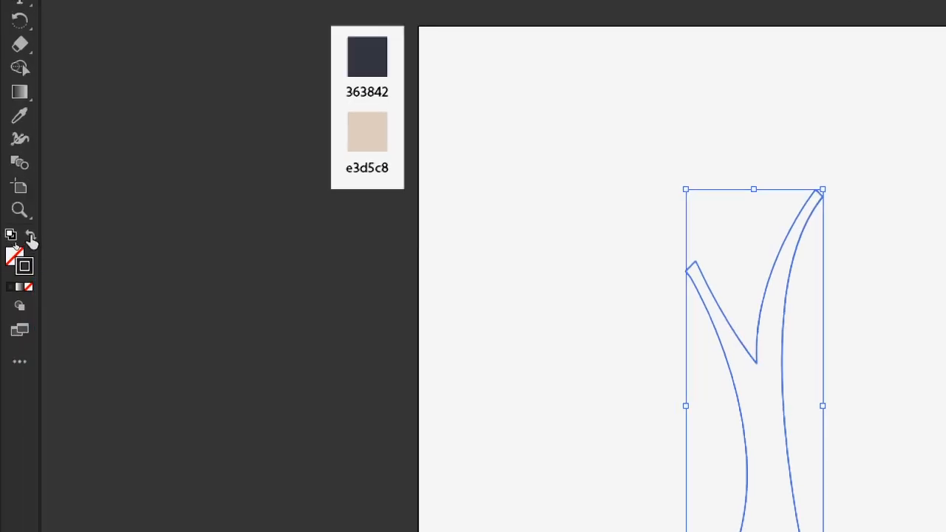
click(31, 238)
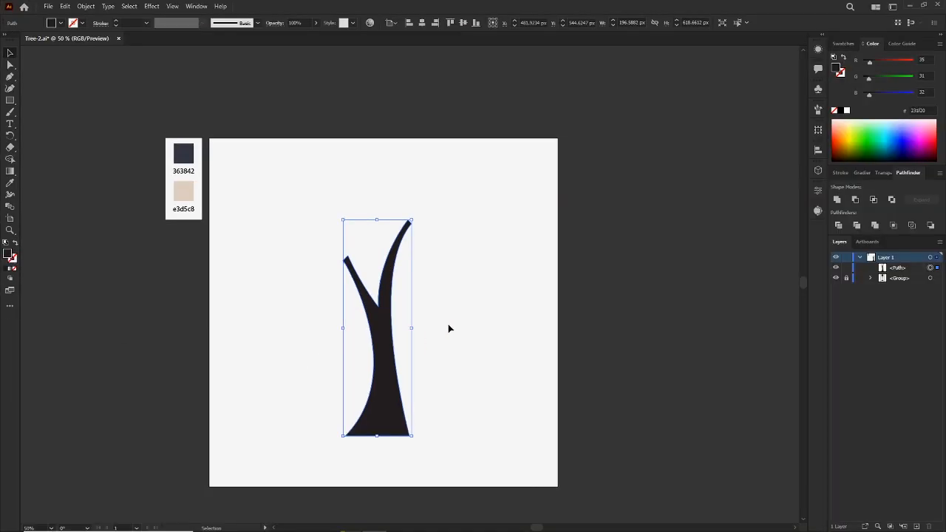
click(448, 328)
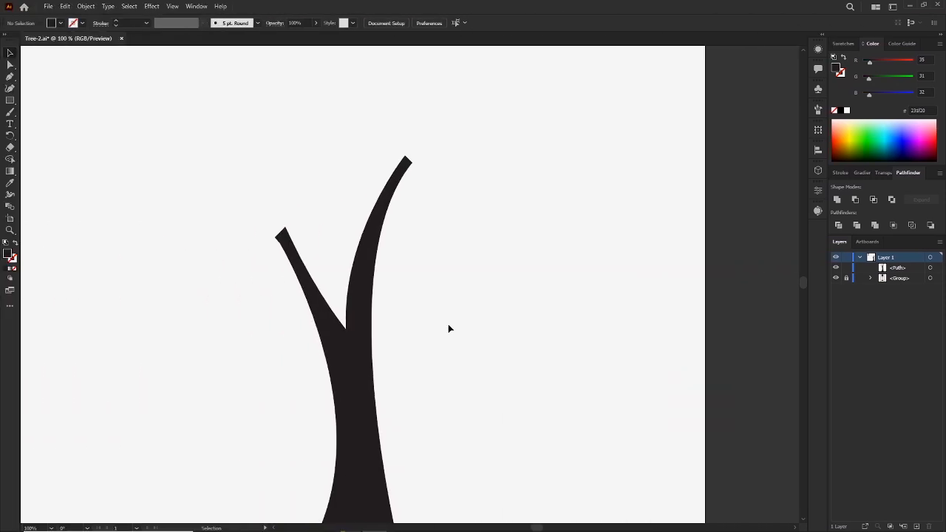
Draw a thin straight twig with the Pen tool, growing up and left from the inner edge of the right limb.
drag(358, 296, 386, 348)
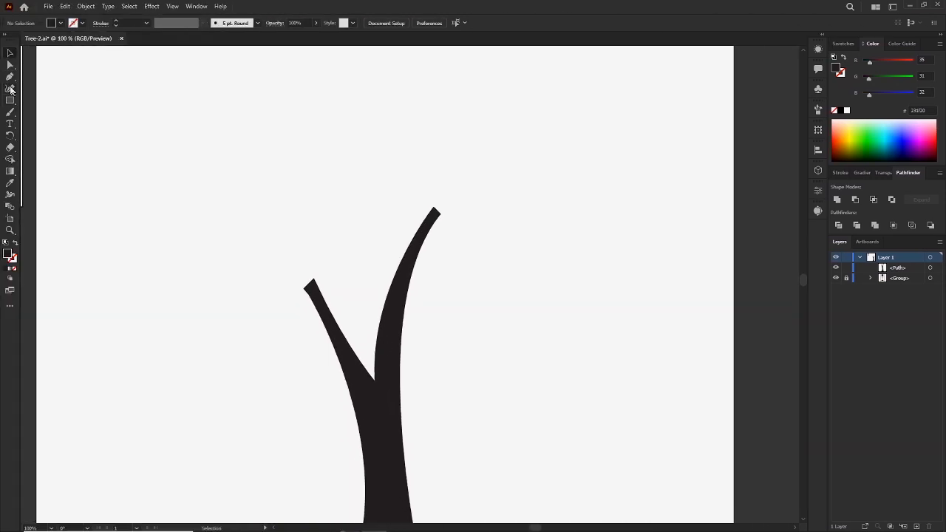
click(388, 297)
click(370, 249)
drag(370, 253, 376, 254)
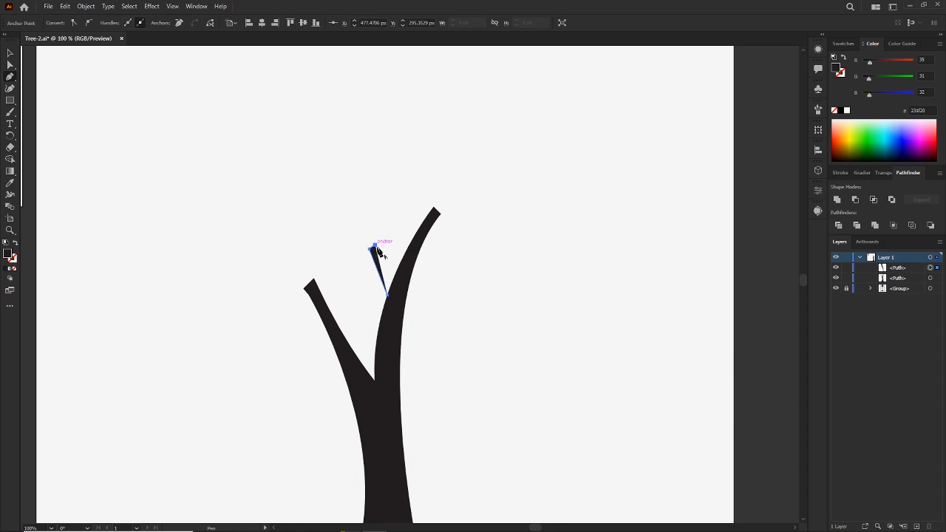
click(392, 290)
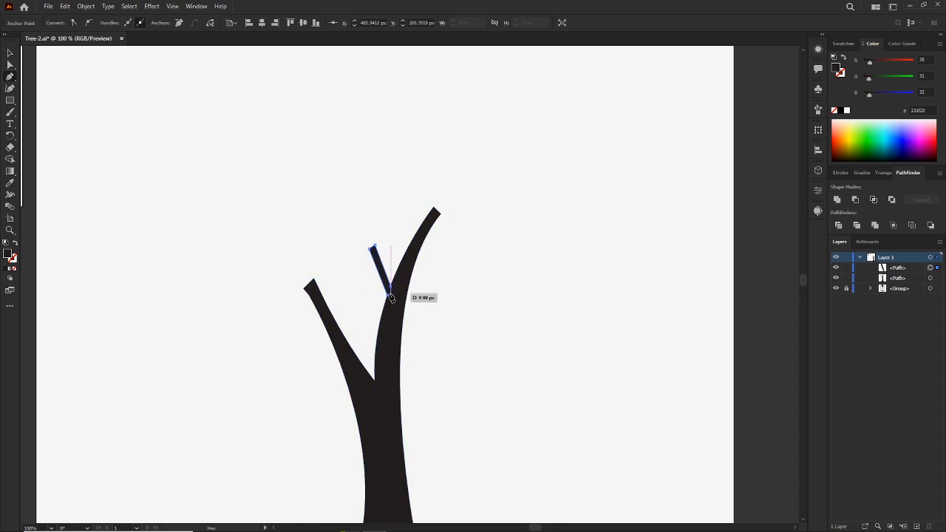
key(v)
click(394, 238)
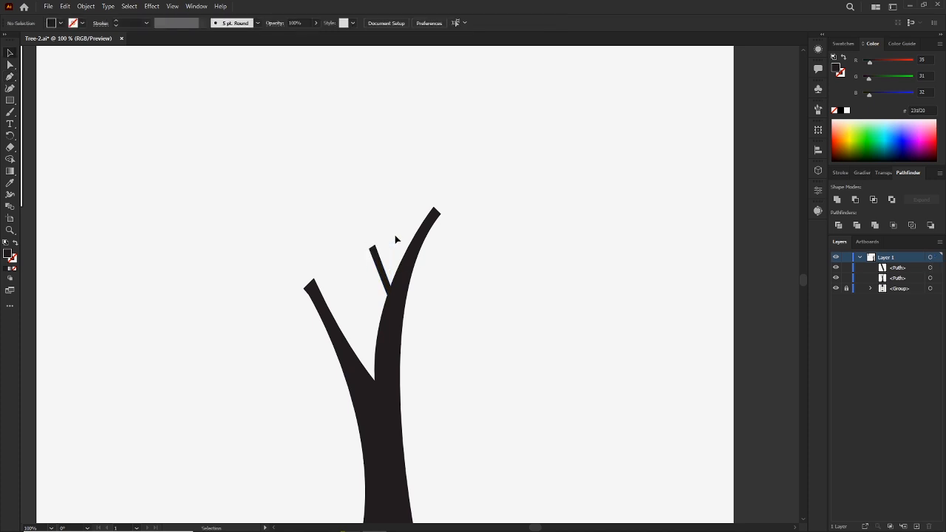
Draw a smaller twig branching up and right from the middle of the thin twig on the right limb.
key(p)
click(382, 263)
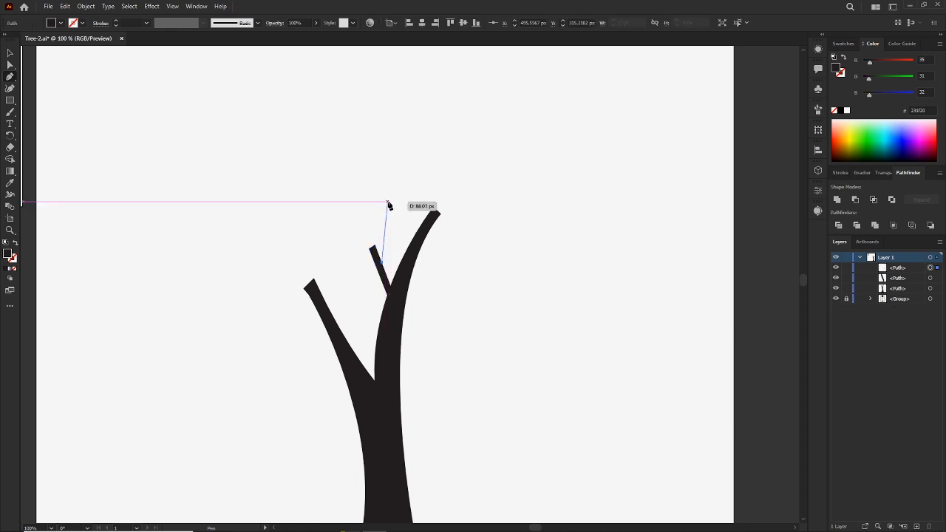
click(389, 228)
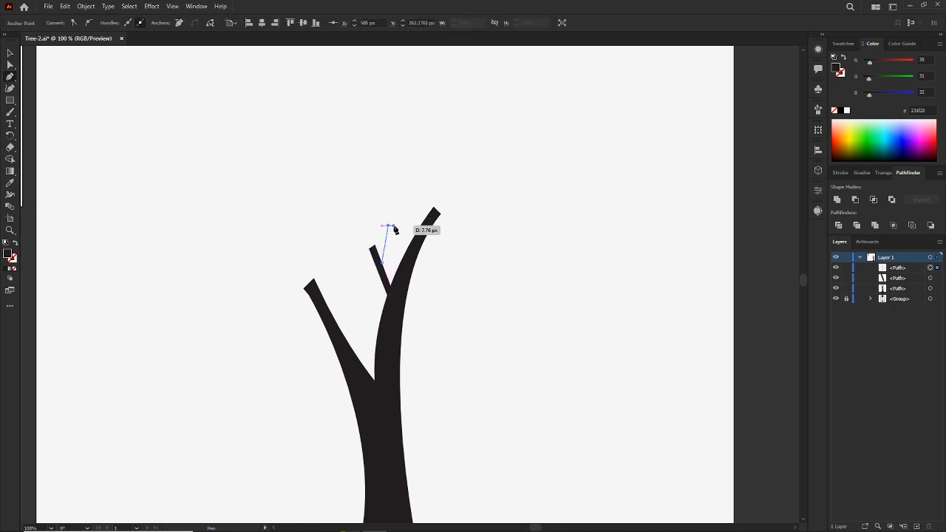
click(382, 265)
key(v)
click(412, 208)
Draw a short, nearly upright twig on the inner edge of the right limb, just below its tip.
drag(418, 216, 375, 248)
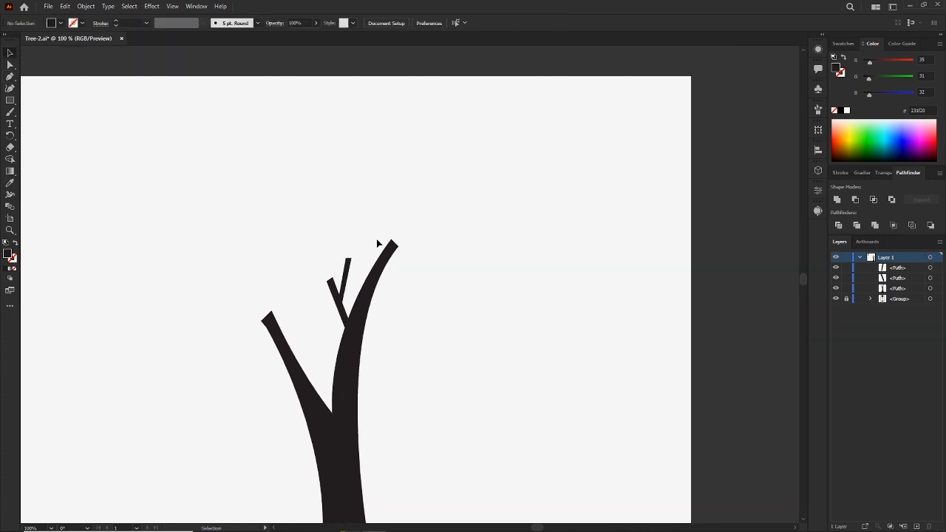
key(p)
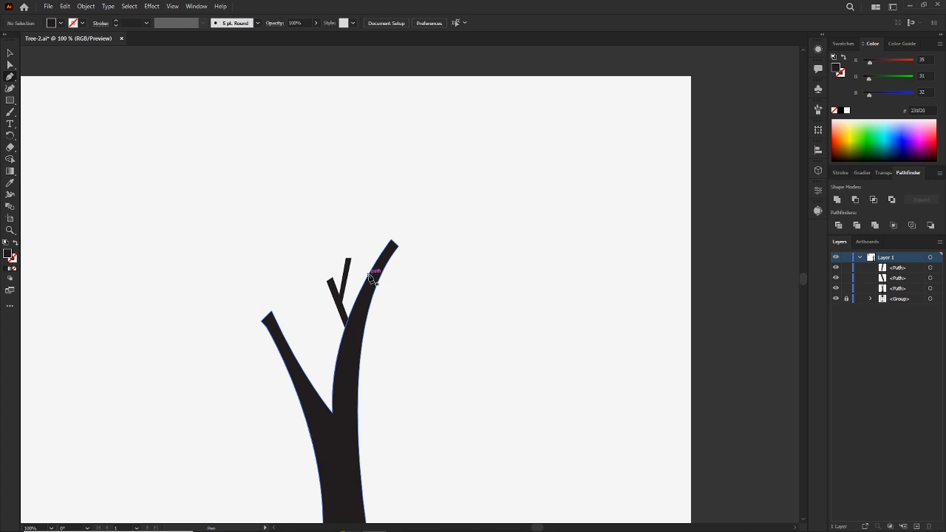
click(369, 276)
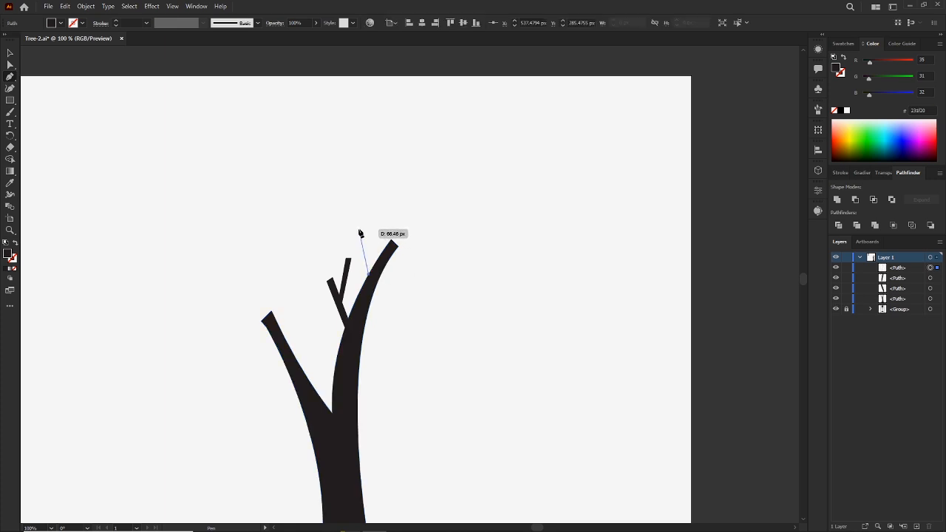
click(358, 230)
click(367, 229)
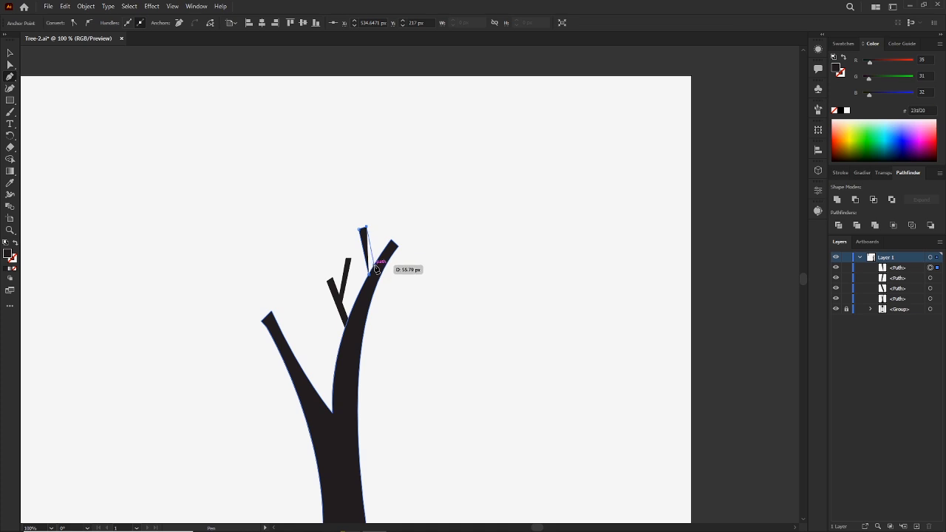
click(375, 268)
key(v)
click(401, 196)
Draw a longer tapered branch rising up and right from the trunk's right edge at the height of the fork.
drag(404, 309, 398, 258)
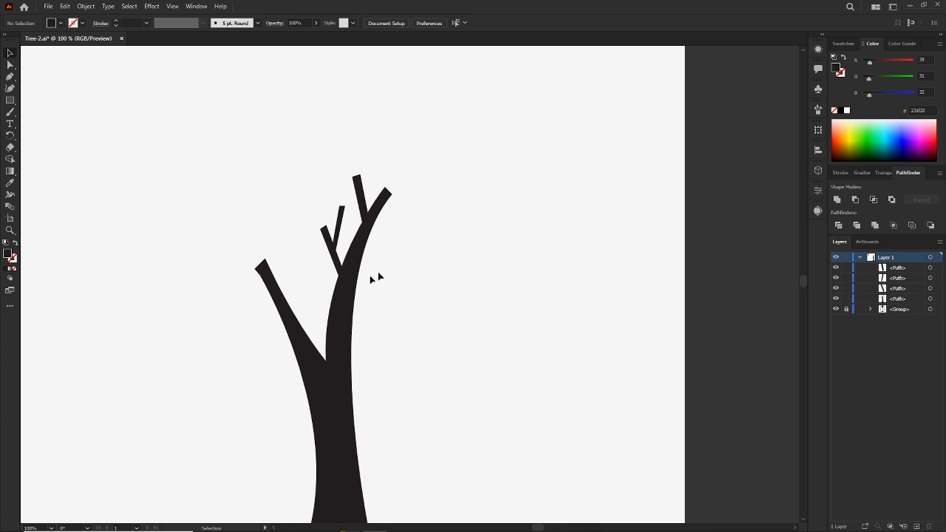
key(p)
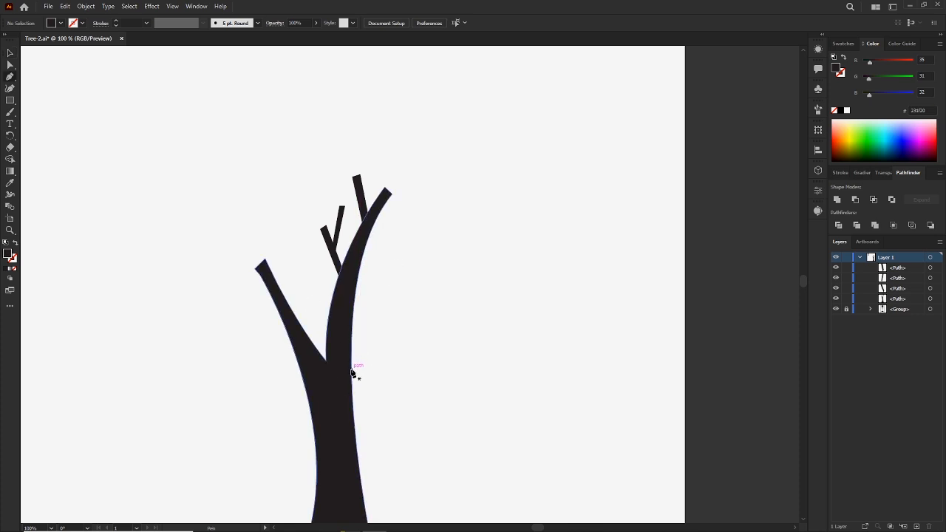
click(352, 364)
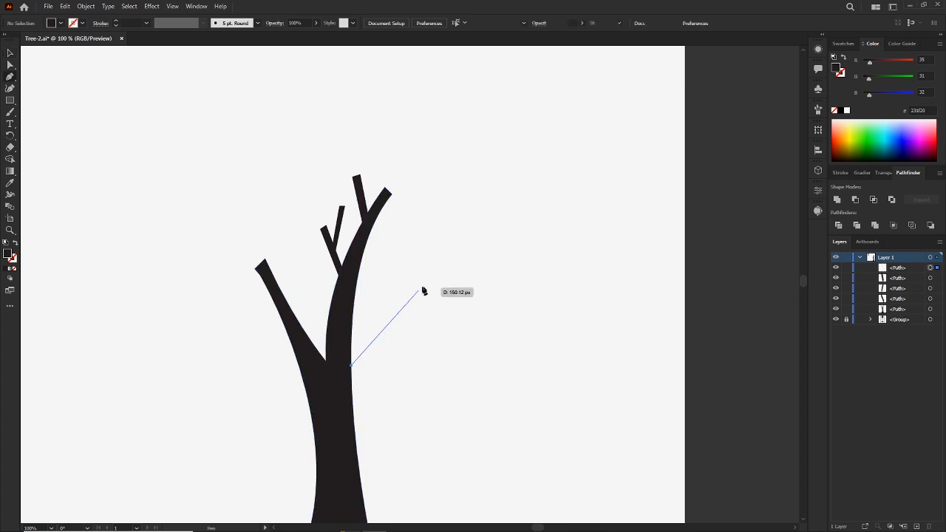
drag(414, 281, 434, 263)
click(414, 281)
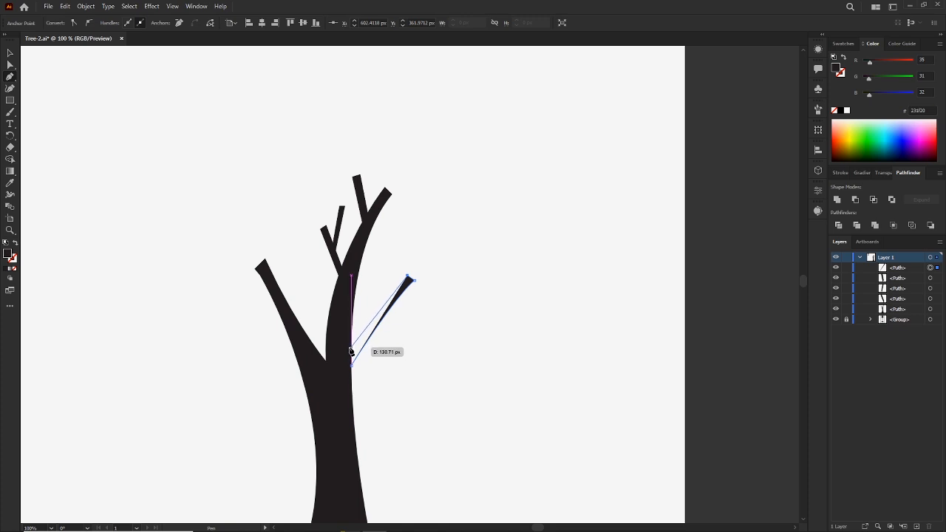
click(351, 350)
click(351, 366)
key(v)
click(449, 294)
Draw a short twig pointing up and right from the outer edge of the right limb, above the longer side branch.
drag(328, 312, 349, 357)
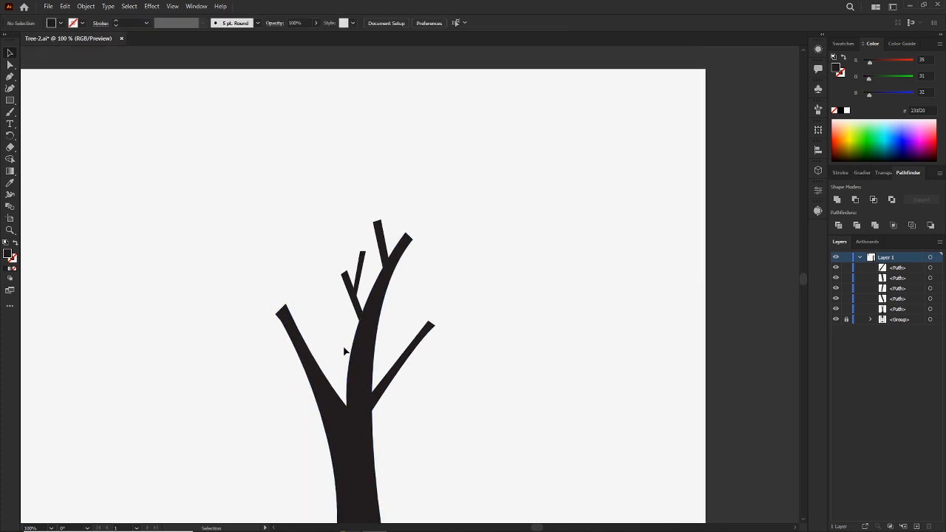
key(p)
click(377, 324)
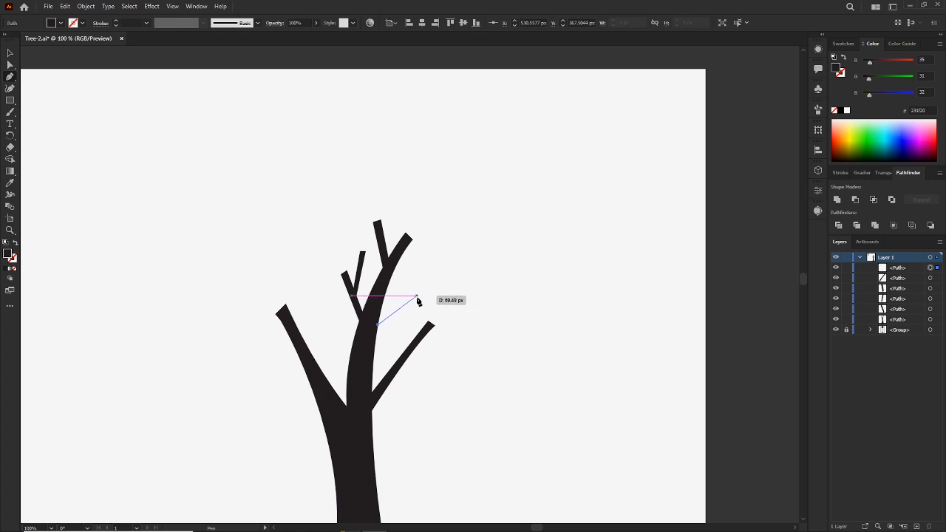
click(415, 296)
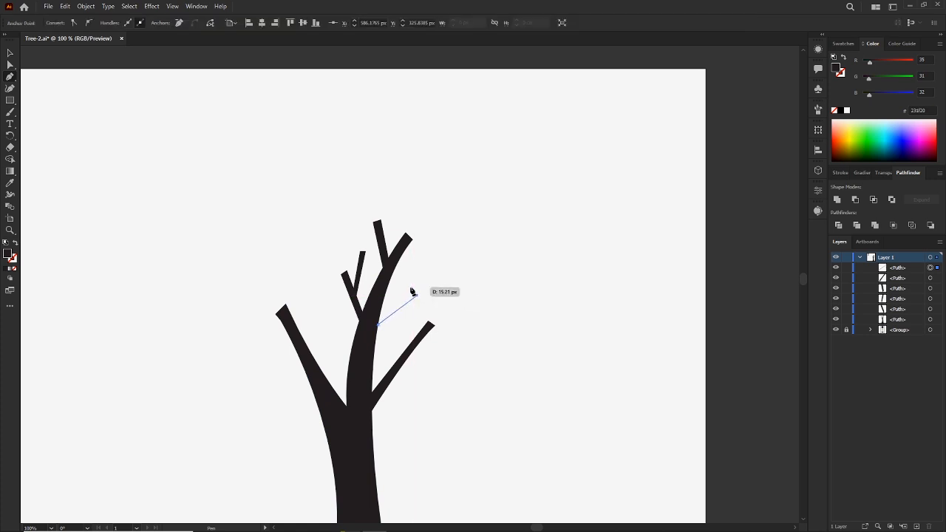
click(378, 323)
key(v)
click(420, 285)
Duplicate the short outer twig and rotate the copy nearly upright onto the middle of the longer right branch.
drag(343, 328, 356, 298)
drag(417, 278, 412, 309)
click(417, 281)
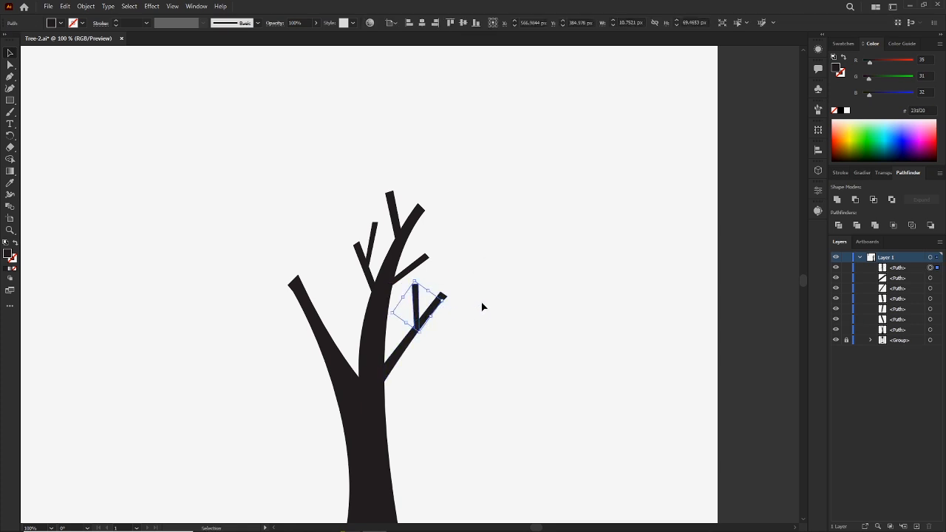
click(486, 288)
Rotate the copied twig slightly clockwise so it leans a little to the right on its branch.
click(415, 300)
drag(413, 280, 417, 277)
click(464, 256)
click(416, 304)
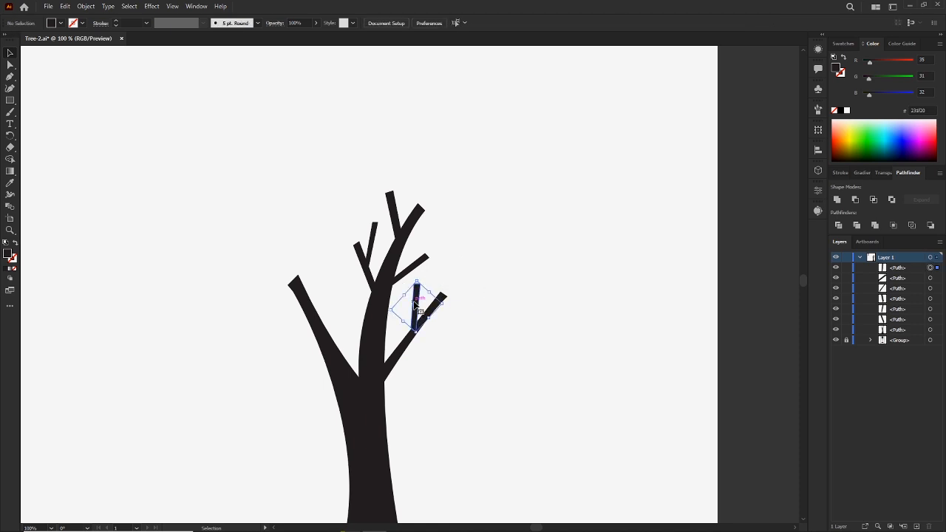
click(491, 271)
Draw a nearly upright tapered branch, about 22 × 119 px, and seat it on the inner edge of the left limb.
drag(326, 320, 333, 343)
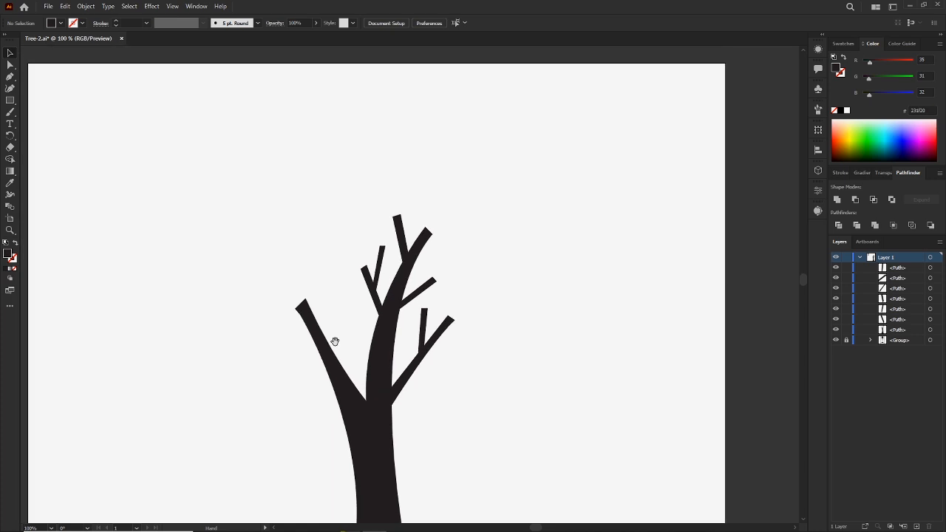
key(p)
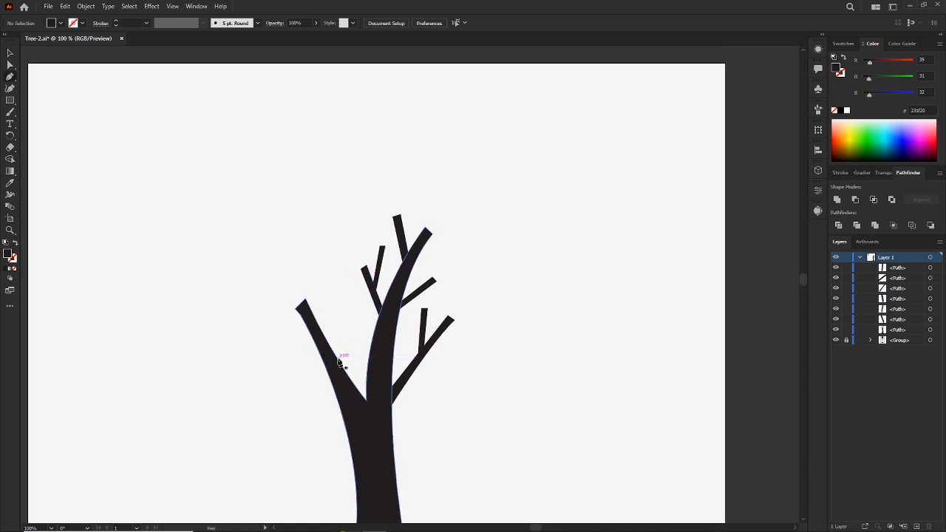
click(338, 362)
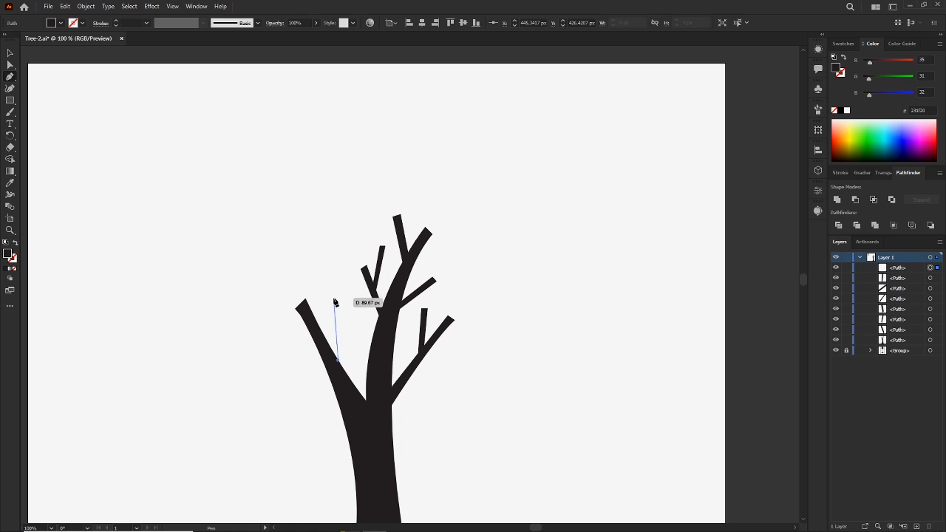
click(332, 293)
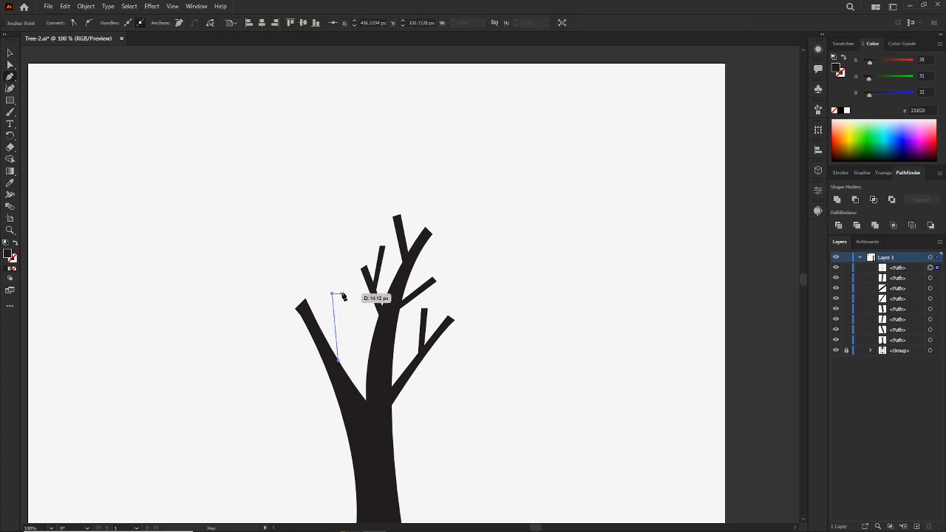
click(341, 290)
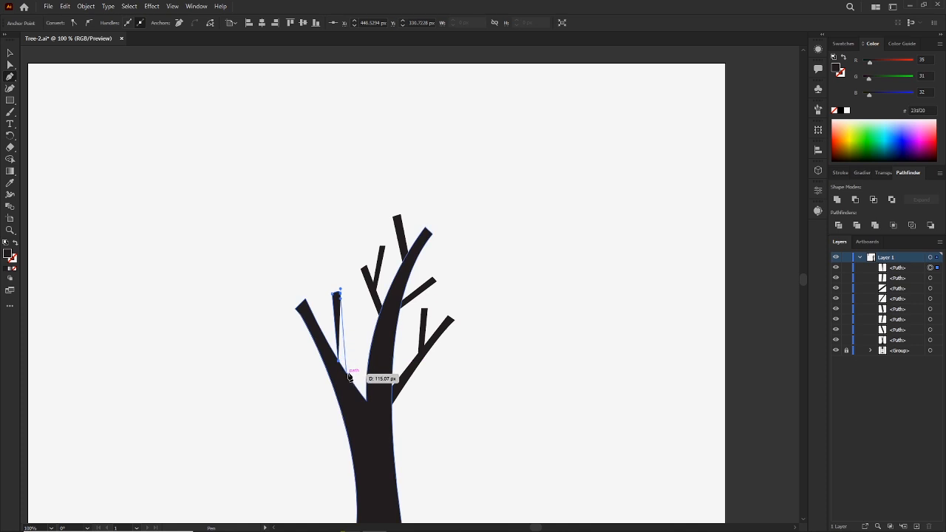
click(348, 376)
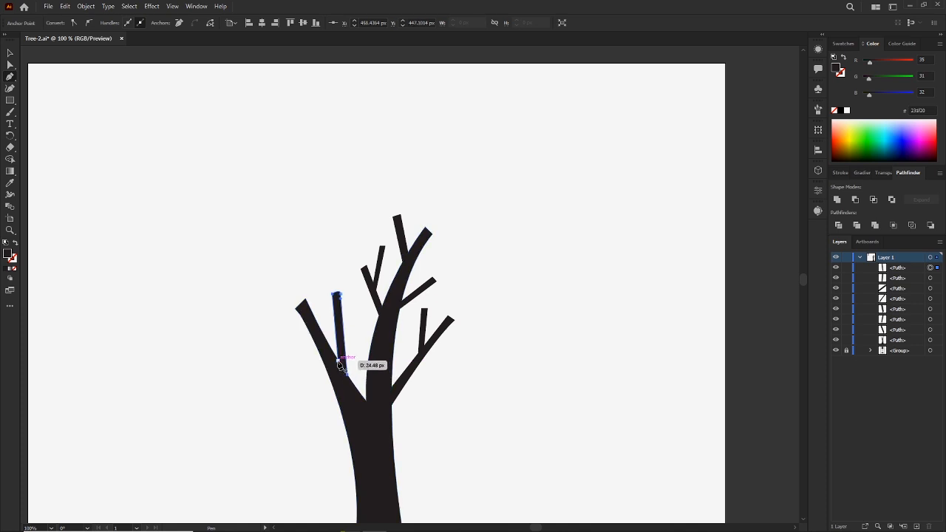
click(338, 363)
key(v)
click(287, 240)
drag(341, 349, 333, 341)
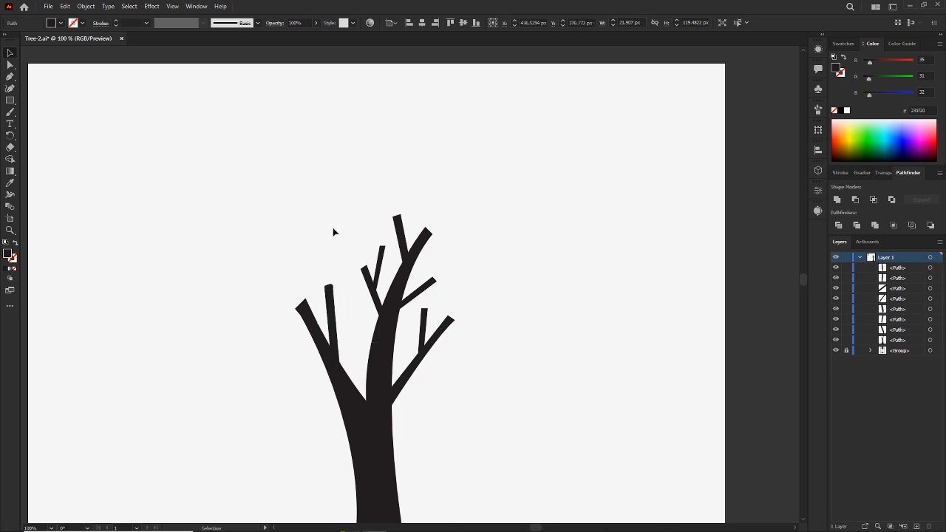
click(333, 228)
Draw a long straight branch reaching up and left from the left limb's outer edge, with a tip about 14 px wide.
scroll(331, 230, down, 2)
scroll(344, 233, left, 1)
key(p)
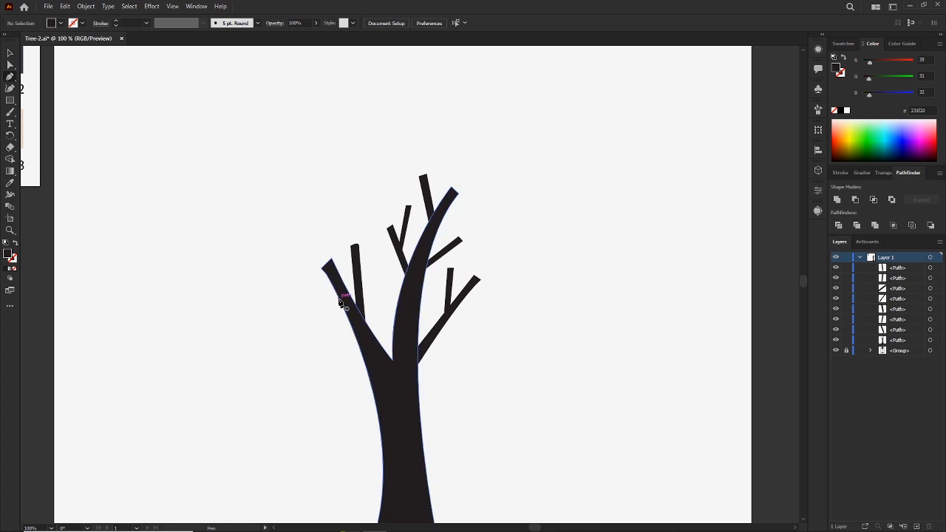
drag(339, 301, 262, 250)
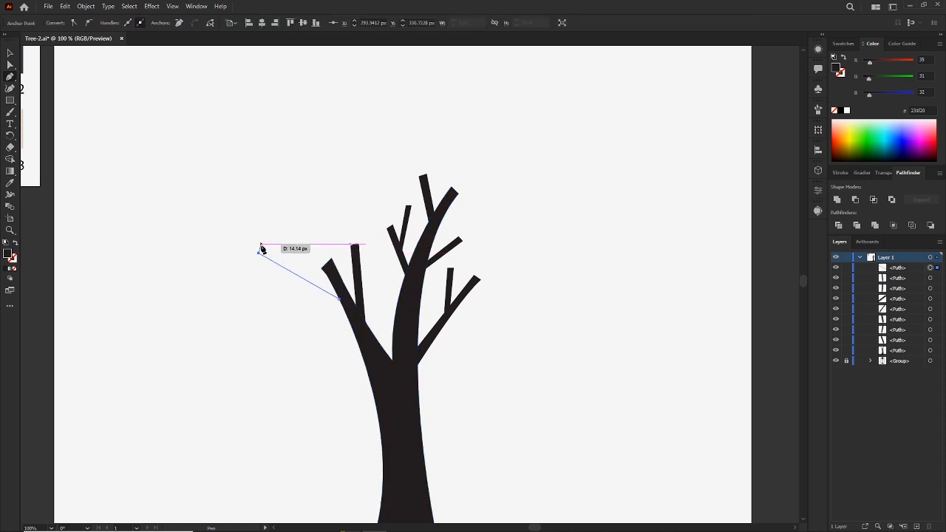
click(261, 245)
click(333, 288)
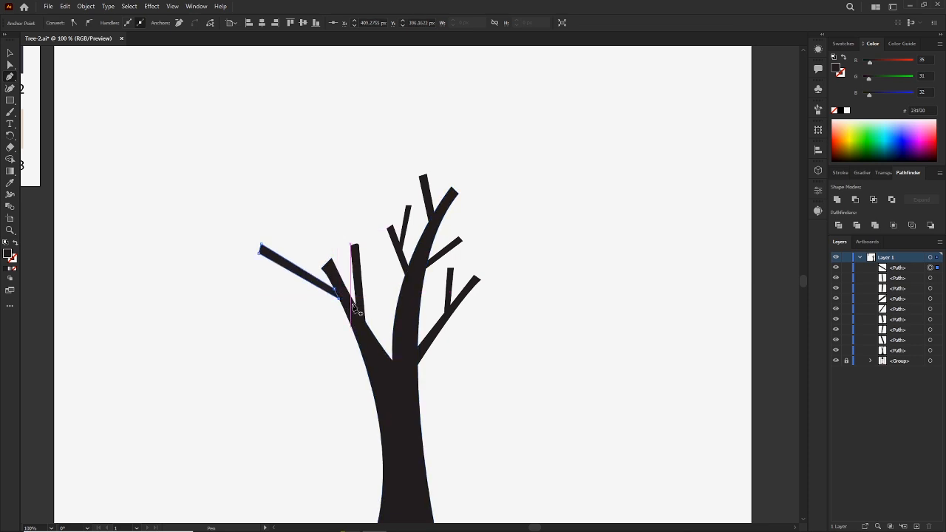
key(v)
click(344, 226)
Draw a short, nearly upright twig rising from the middle of the long straight left branch.
drag(349, 251, 318, 295)
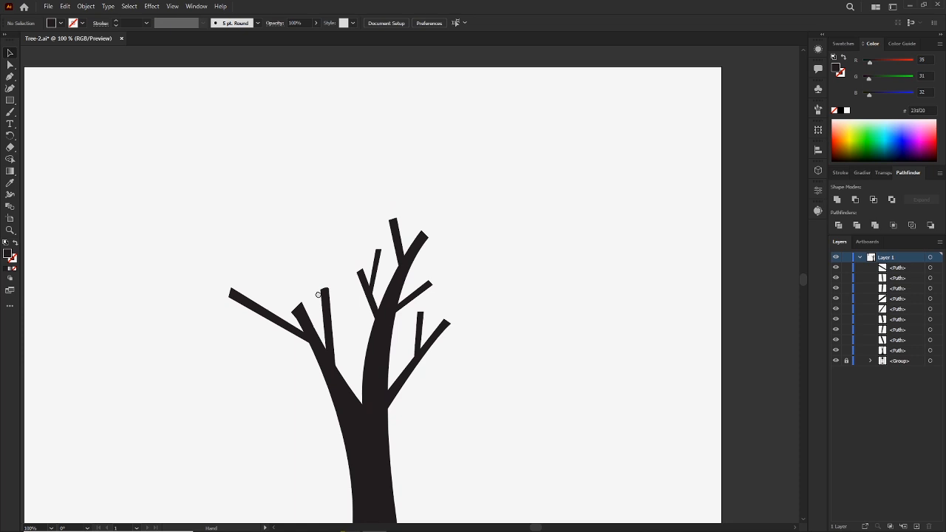
key(p)
click(260, 305)
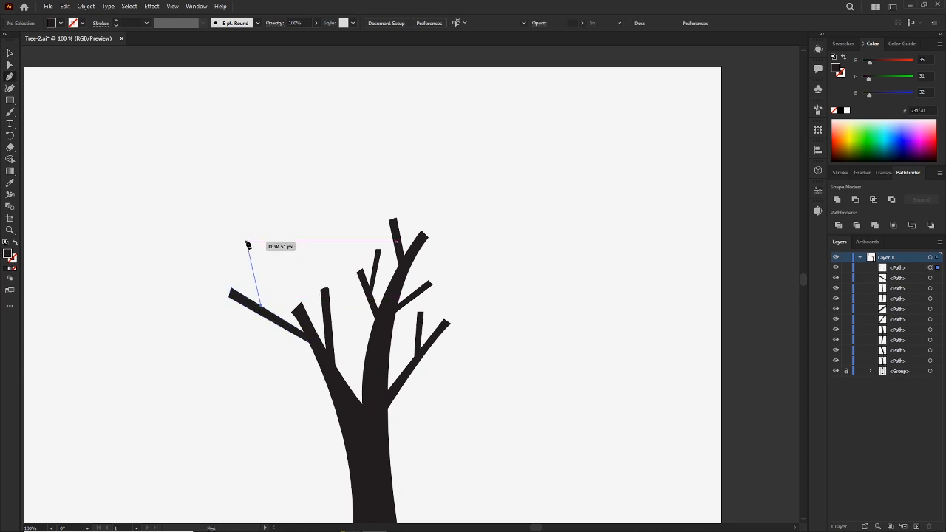
click(252, 258)
click(259, 257)
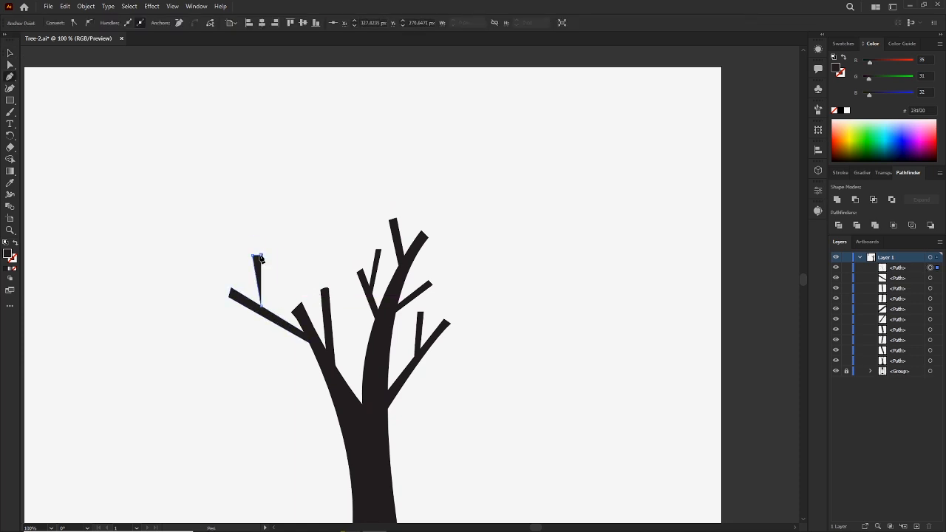
click(270, 313)
Draw a curved branch arching up and left from the trunk's left edge below the fork, with a tip about 13 px wide.
scroll(332, 311, down, 3)
click(349, 362)
drag(250, 284, 206, 269)
click(251, 285)
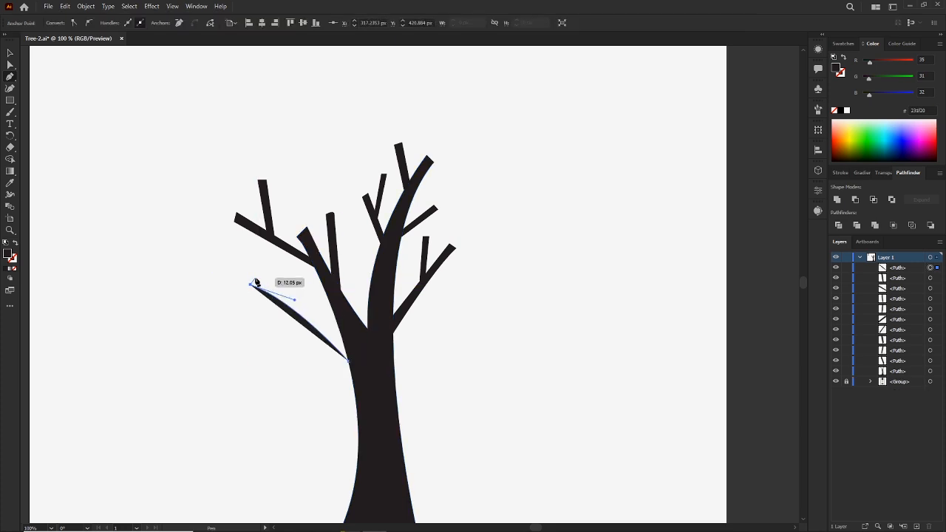
drag(347, 351, 413, 337)
ctrl+click(475, 321)
Draw a short twig about 55 px long, leaning up and left from the middle of the curved branch.
key(p)
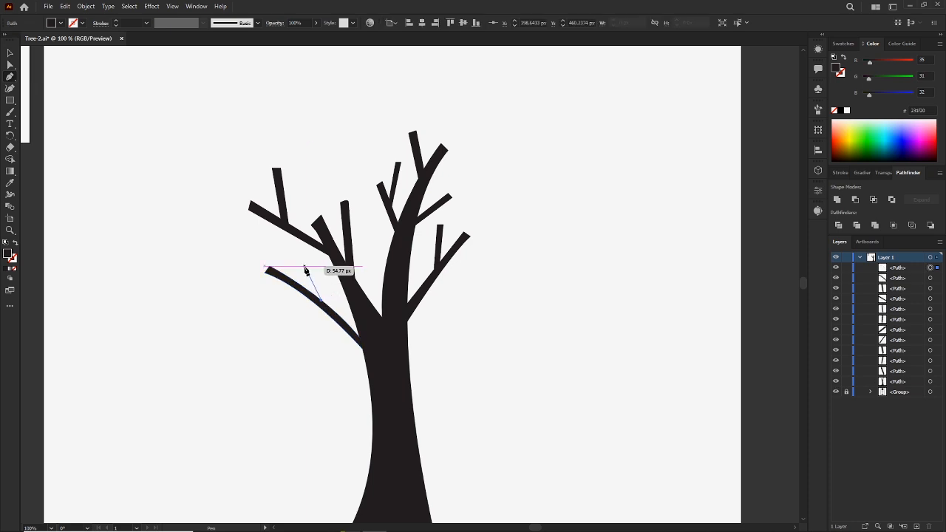
click(306, 266)
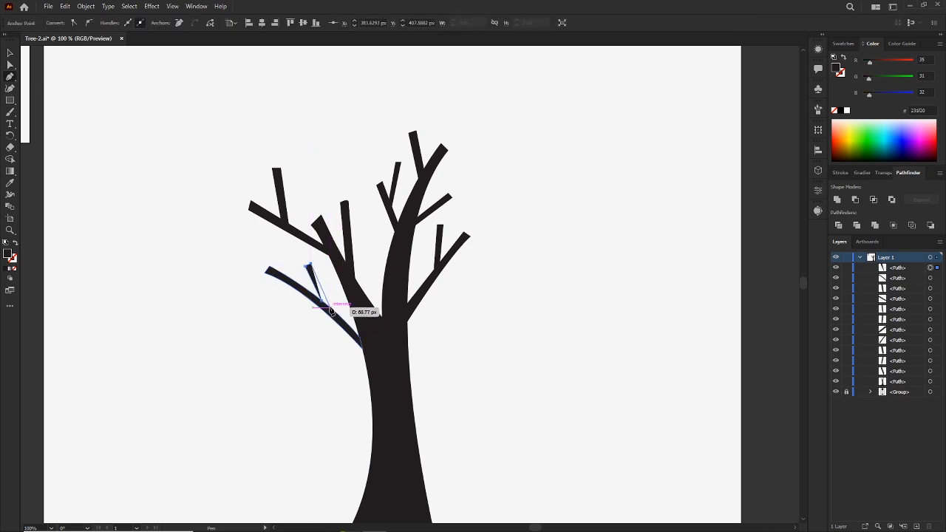
click(524, 278)
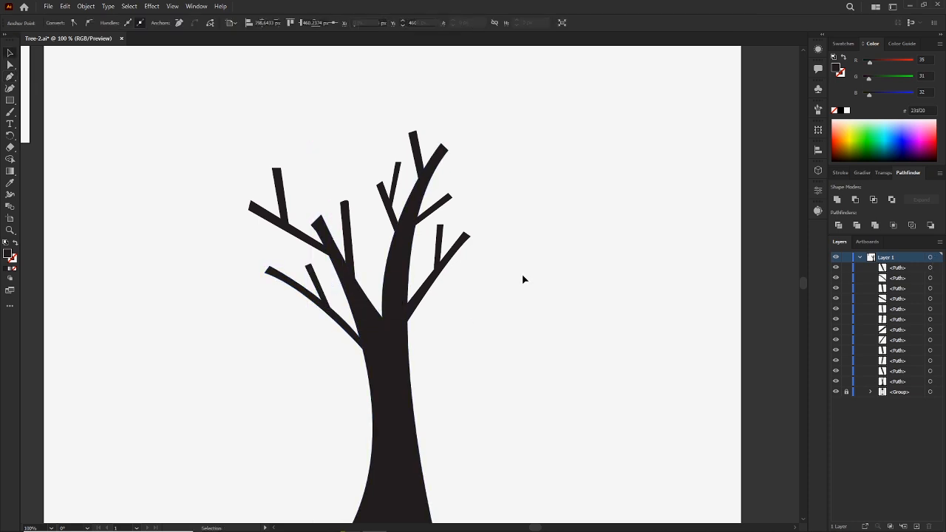
Move the lower-left corner of the trunk base slightly inward and reshape the curve of the trunk's left side.
key(ctrl+0)
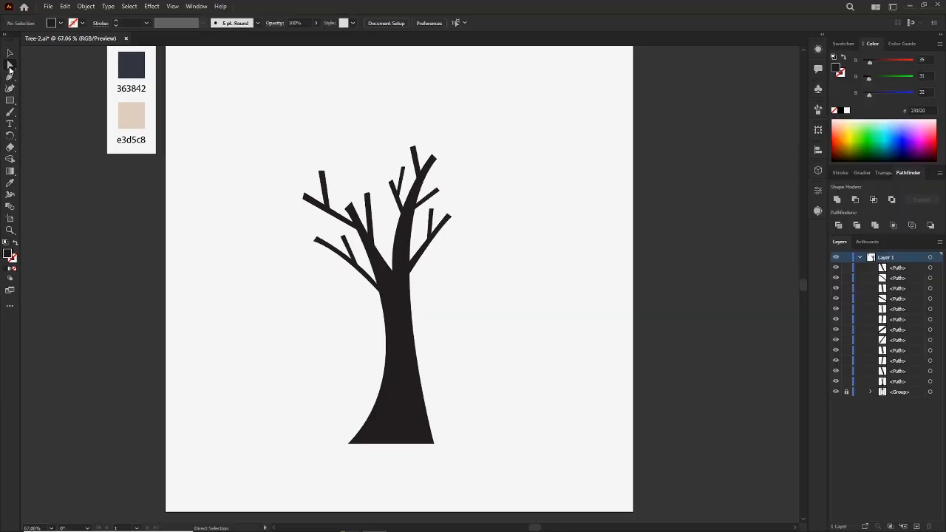
drag(406, 350, 385, 301)
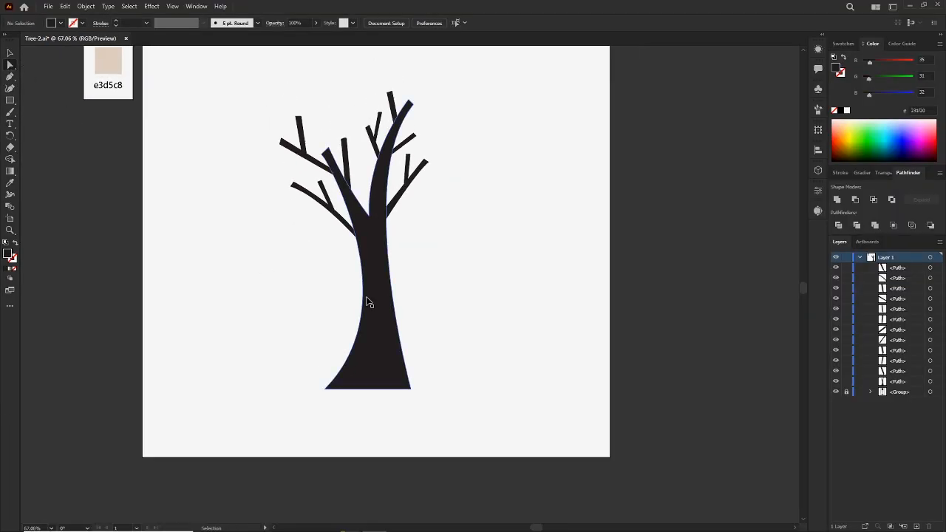
key(ctrl+plus)
scroll(367, 299, down, 1)
click(337, 401)
drag(284, 409, 293, 408)
drag(420, 279, 415, 238)
click(445, 328)
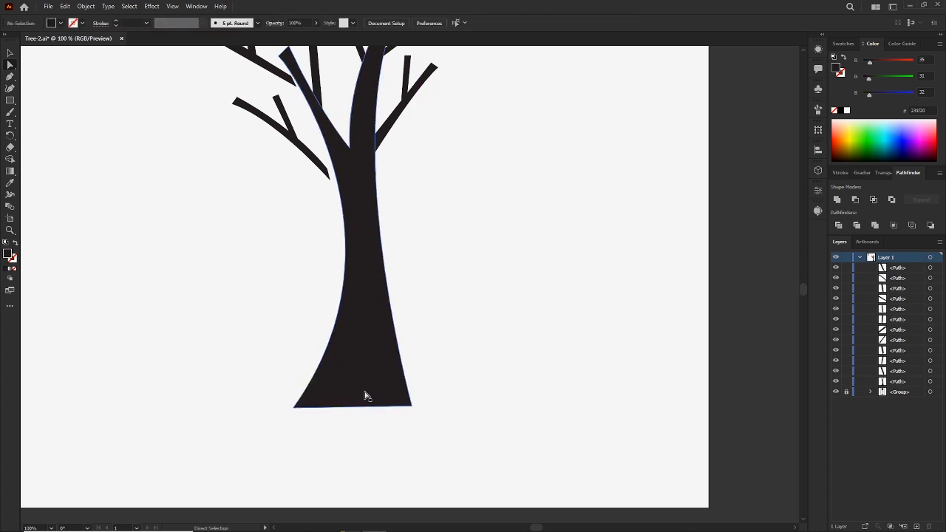
Move the lower-right corner of the trunk base inward and adjust the side curves to slim the trunk.
click(413, 407)
drag(412, 409, 392, 411)
drag(293, 408, 295, 409)
click(415, 234)
click(305, 399)
click(295, 407)
mouse_move(416, 235)
mouse_down()
mouse_move(406, 266)
mouse_move(414, 312)
mouse_move(415, 244)
mouse_up()
drag(408, 323, 404, 333)
click(413, 330)
Move the two detached left branches and the right branch, with their twigs, back against the slimmed trunk.
drag(388, 295, 379, 398)
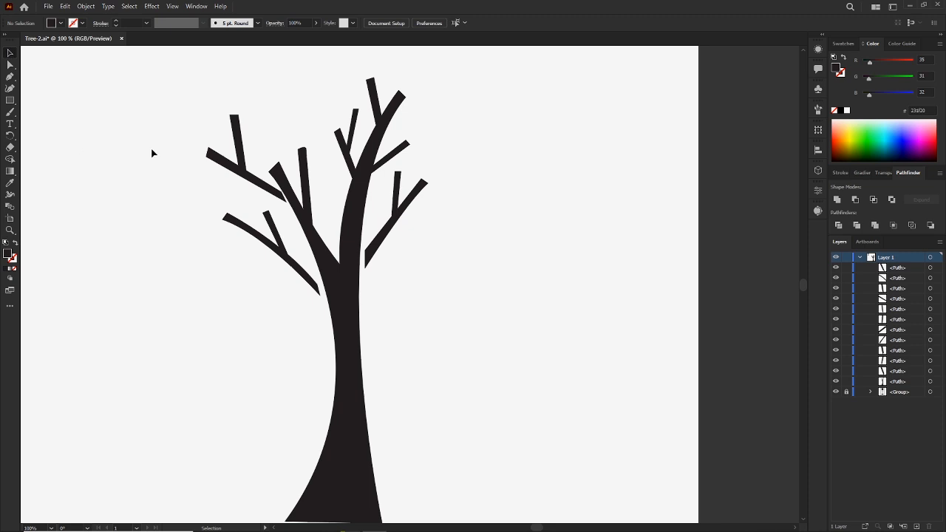
drag(232, 173, 256, 179)
click(225, 342)
click(304, 284)
drag(304, 284, 311, 283)
drag(438, 249, 384, 240)
click(464, 240)
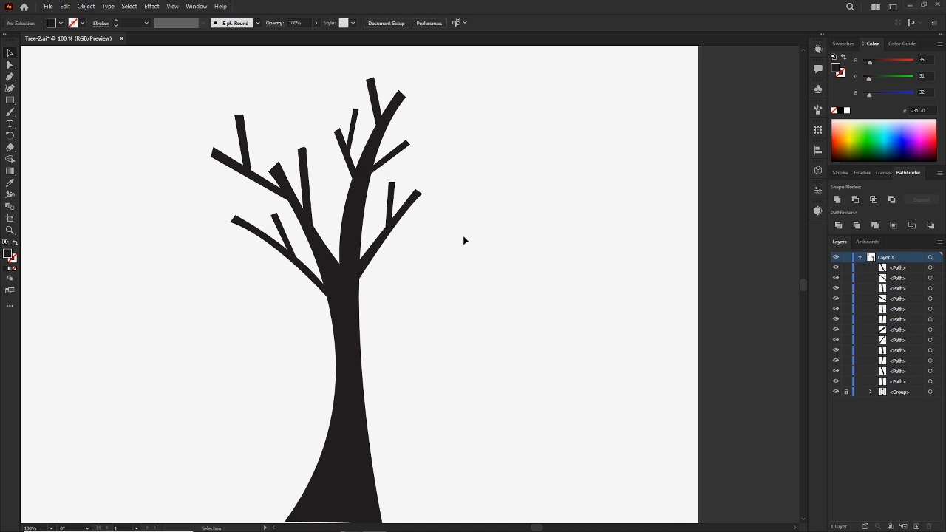
Select the trunk with all branches and twigs and merge them into one shape with Pathfinder Unite.
key(ctrl+minus)
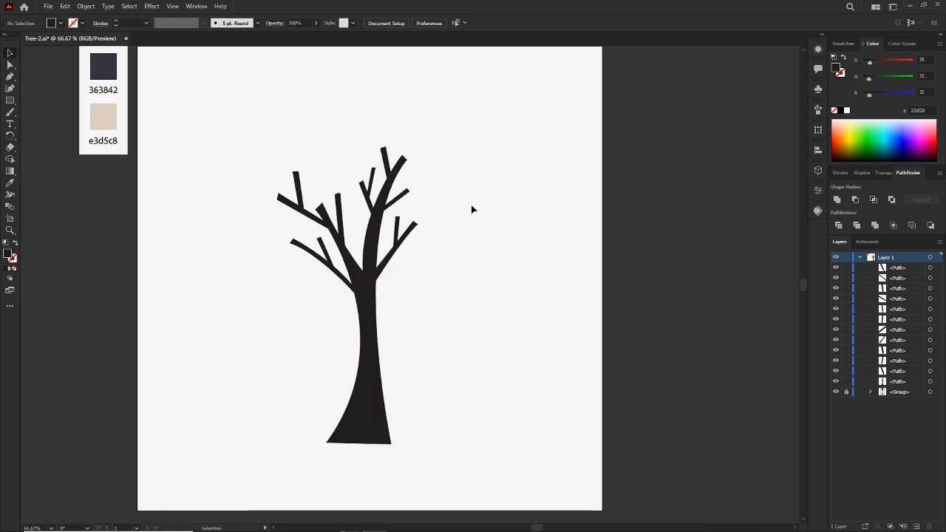
drag(355, 153, 460, 458)
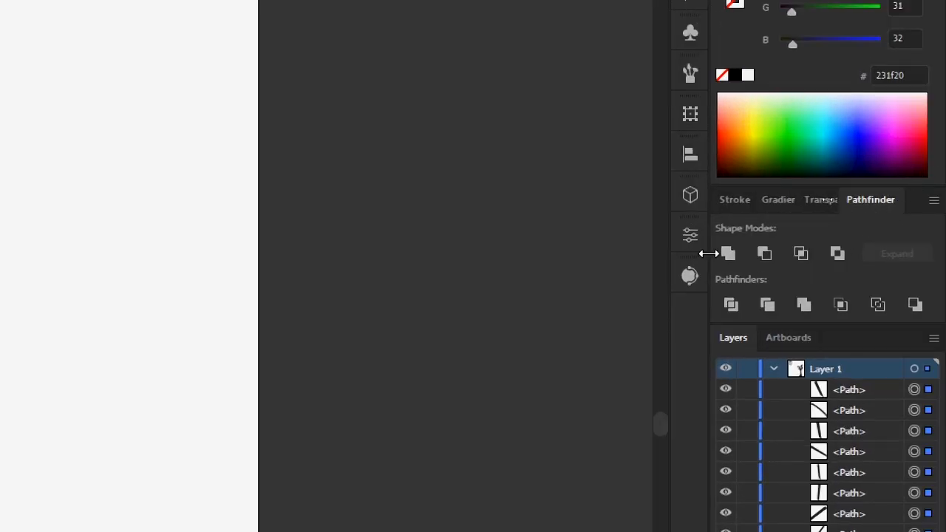
click(727, 254)
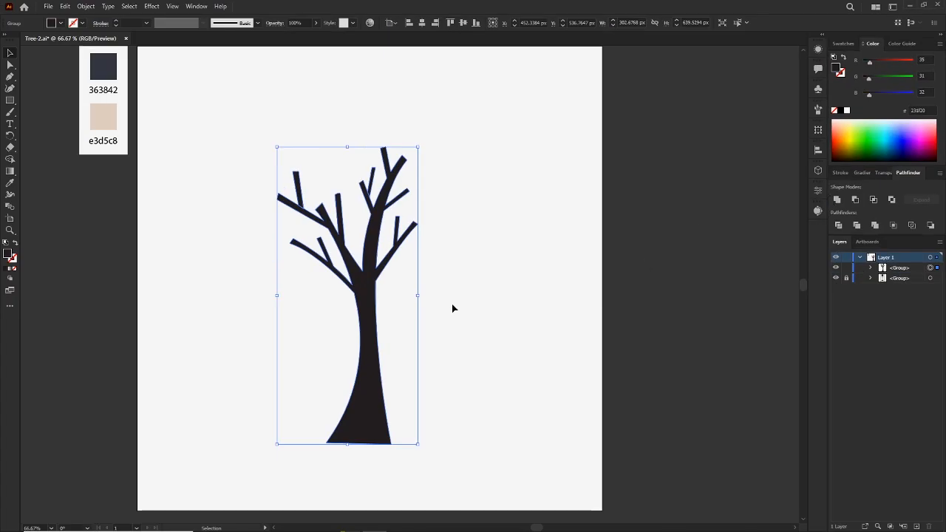
click(453, 308)
Draw a small pointed leaf, about 7 × 12 px, with the Pen tool in the empty area left of the trunk.
drag(376, 386, 380, 390)
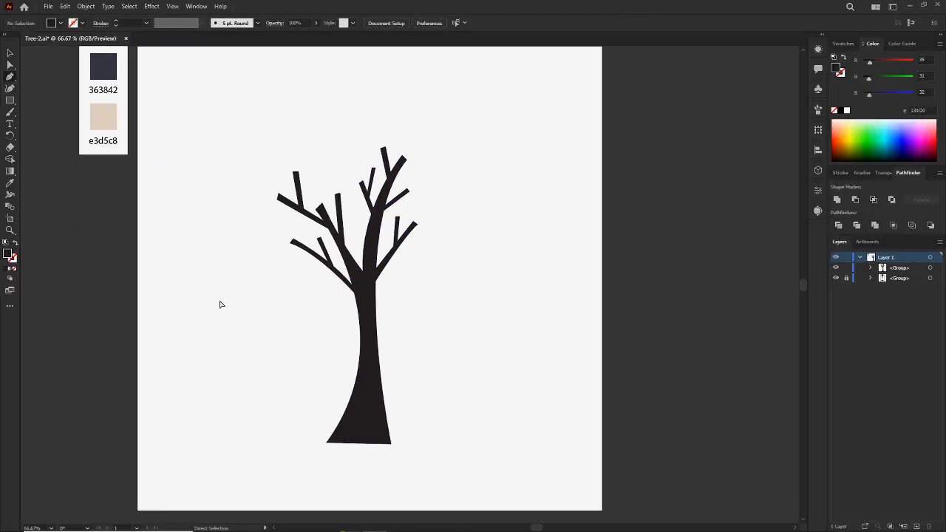
key(ctrl+plus)
key(ctrl+plus)
drag(187, 349, 446, 307)
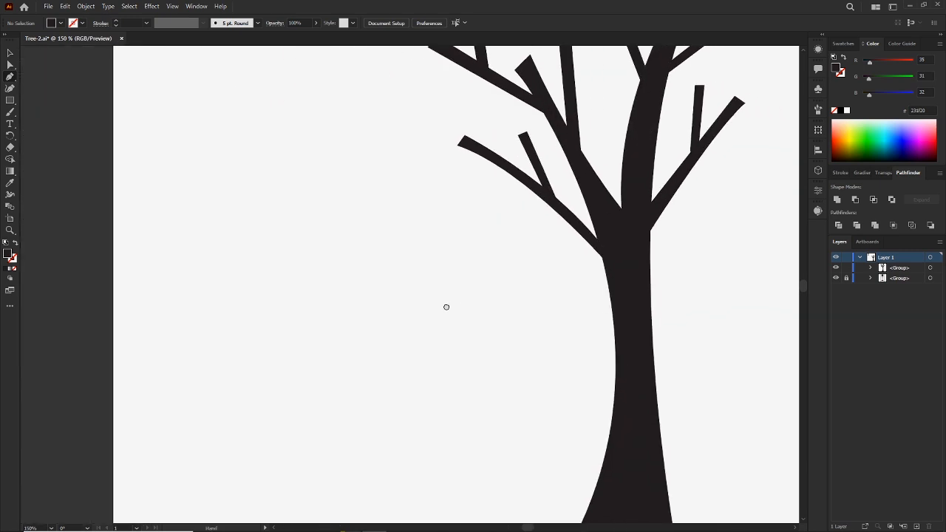
drag(278, 342, 285, 325)
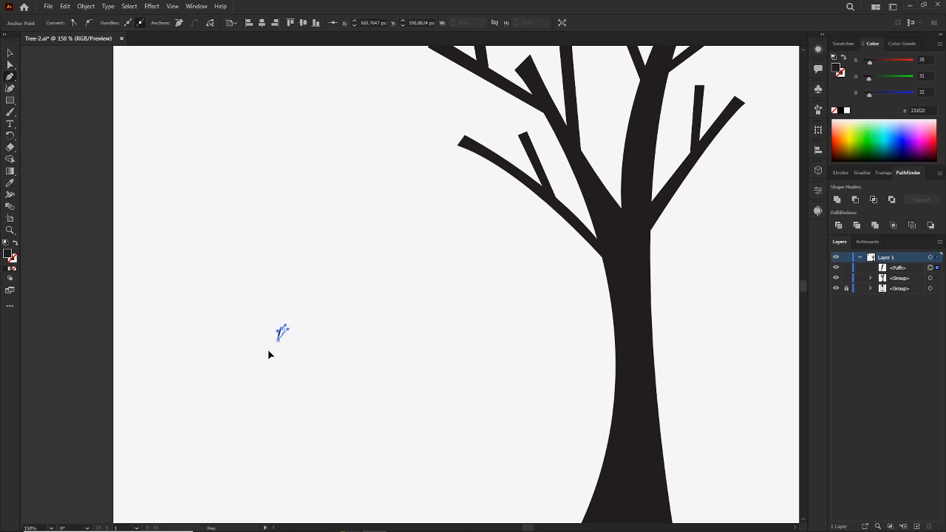
key(v)
click(292, 336)
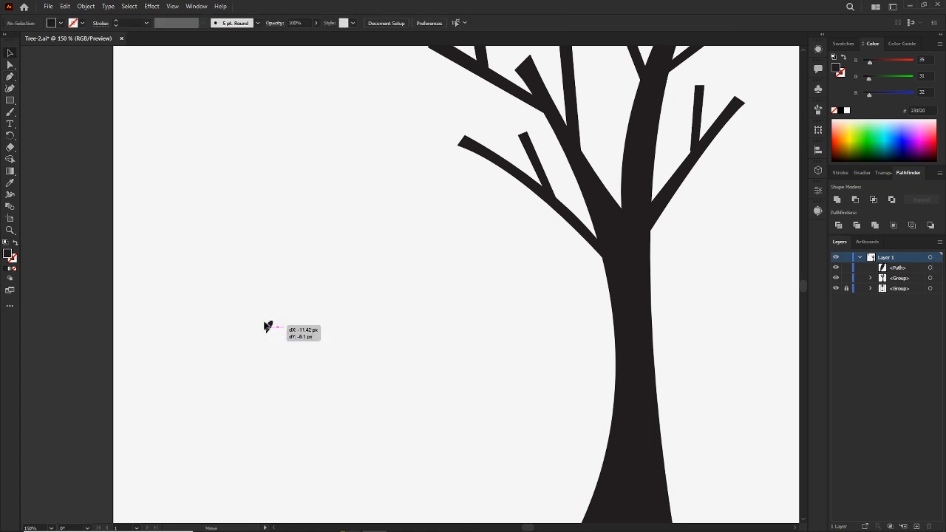
Build a three-leaf cluster from rotated copies of the leaf and place a spare copy of the cluster above it.
drag(260, 333, 275, 335)
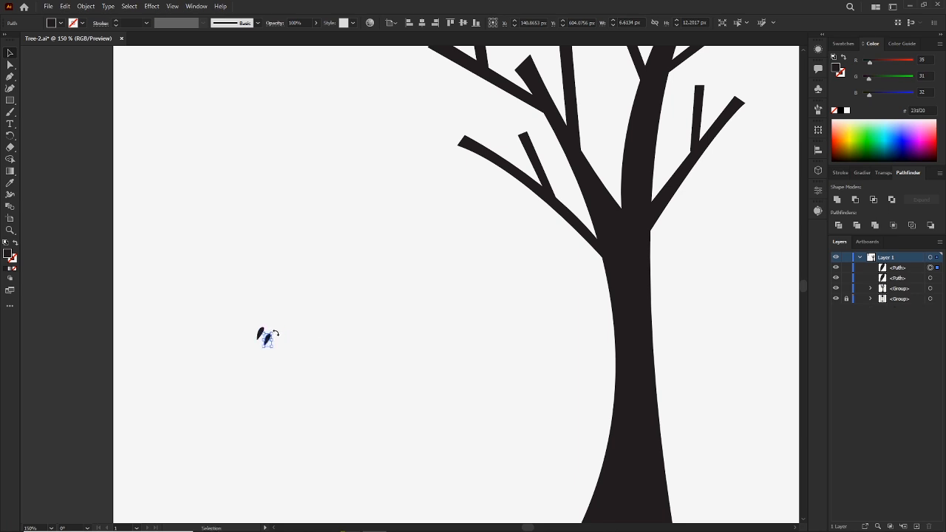
click(279, 344)
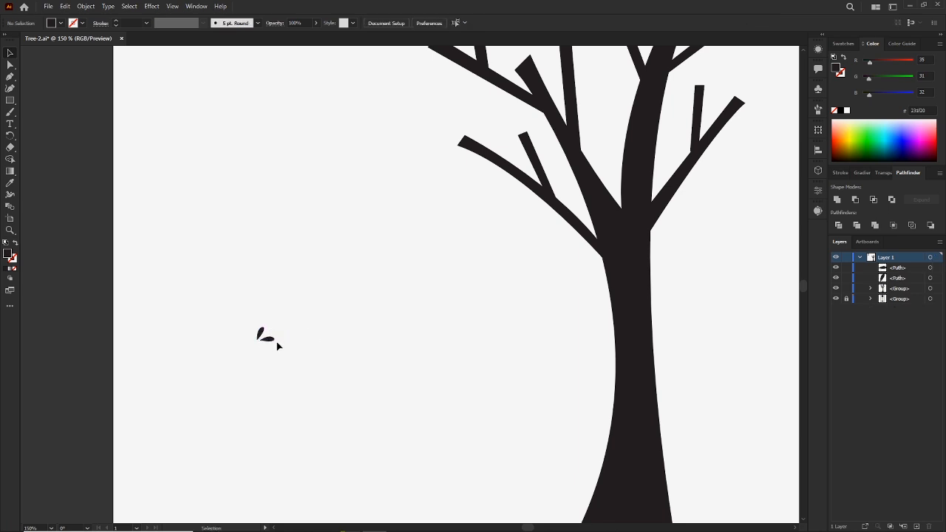
click(271, 341)
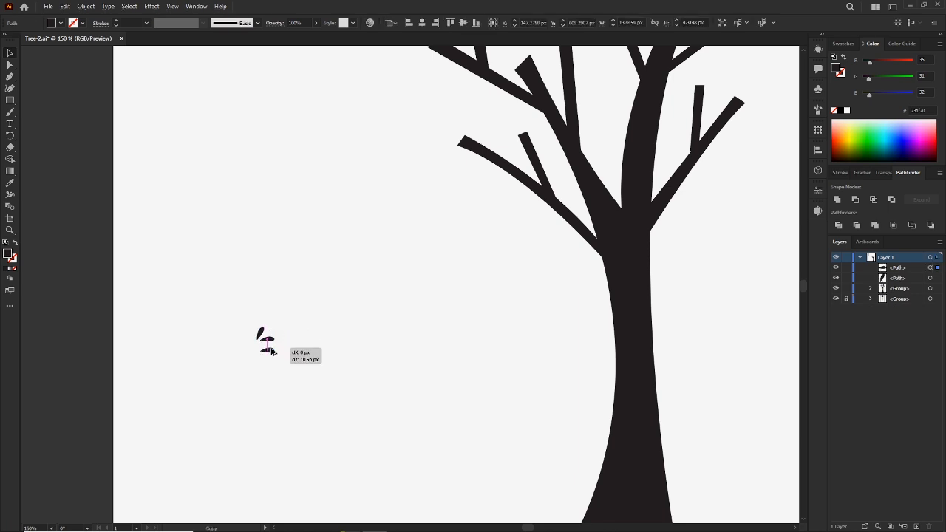
drag(267, 350, 260, 195)
click(295, 324)
click(311, 390)
drag(230, 312, 231, 311)
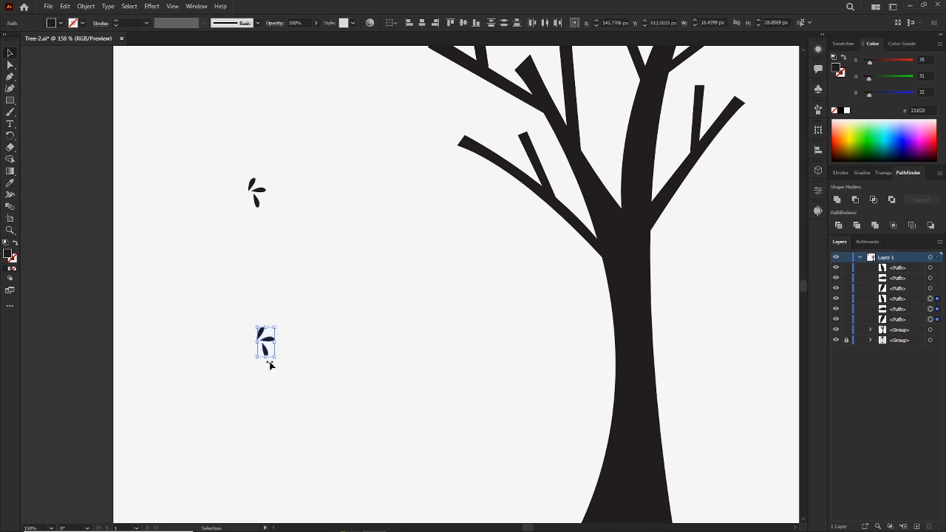
Duplicate and rotate the lower leaf cluster repeatedly, overlapping the copies to form a small foliage clump.
drag(269, 362, 264, 344)
key(ctrl+z)
drag(287, 369, 248, 336)
drag(311, 374, 224, 317)
drag(261, 344, 245, 320)
drag(240, 360, 240, 353)
drag(313, 379, 222, 318)
drag(238, 352, 267, 360)
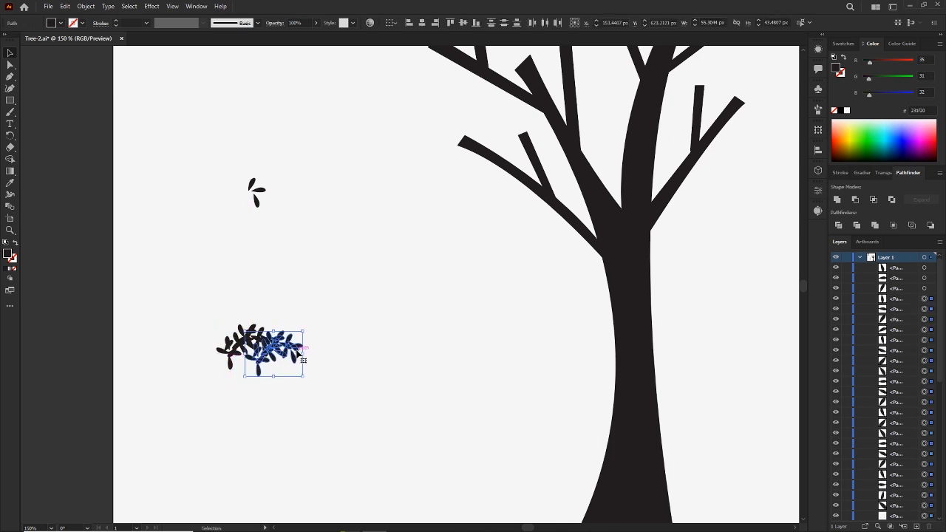
Duplicate the whole foliage clump, rotate the copy and overlap it on the clump's left side to widen it.
drag(308, 327, 270, 360)
drag(320, 393, 214, 318)
drag(274, 353, 308, 304)
drag(294, 349, 244, 366)
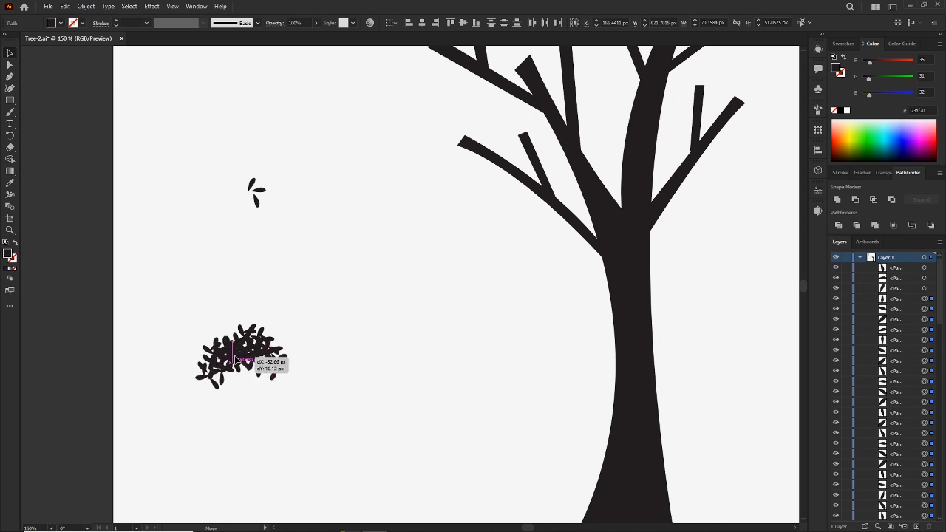
Duplicate the widened foliage clump, rotate the copy and overlap it on the clump's right side.
drag(235, 367, 236, 366)
drag(348, 394, 172, 323)
drag(254, 356, 303, 331)
drag(339, 294, 350, 300)
drag(301, 336, 291, 337)
drag(333, 301, 343, 327)
drag(295, 334, 304, 341)
Duplicate the whole clump again, rotate the copy to a steeper angle and overlap it on the clump's upper-left side.
drag(365, 402, 184, 311)
drag(244, 361, 252, 416)
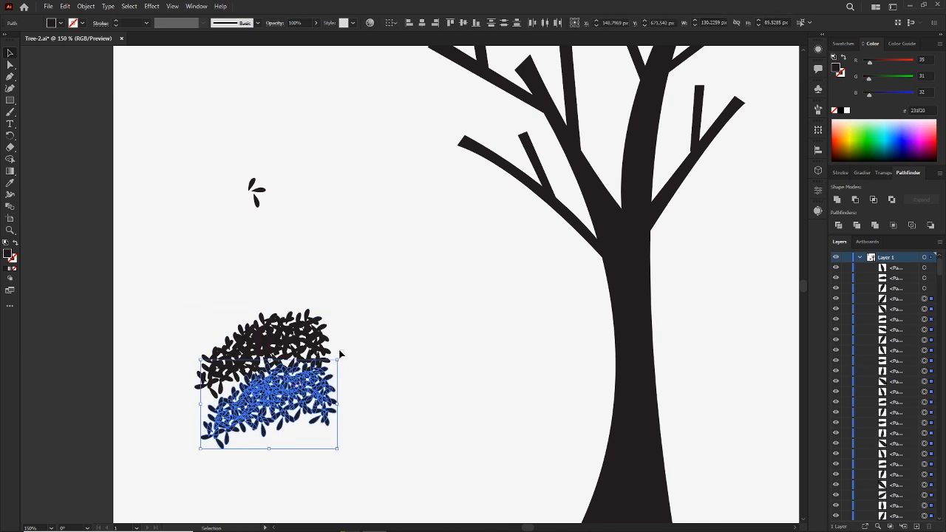
click(344, 362)
key(ctrl+z)
drag(289, 342, 305, 404)
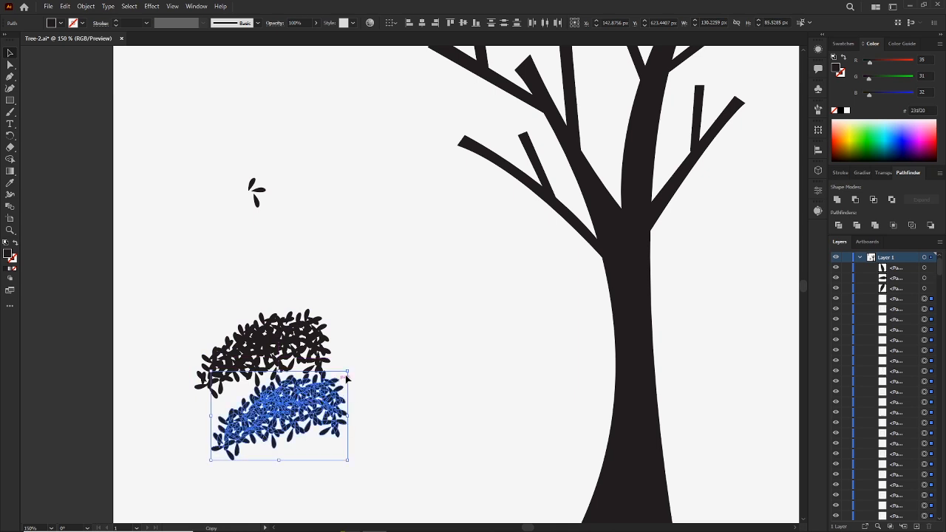
drag(353, 368, 316, 346)
drag(284, 400, 213, 335)
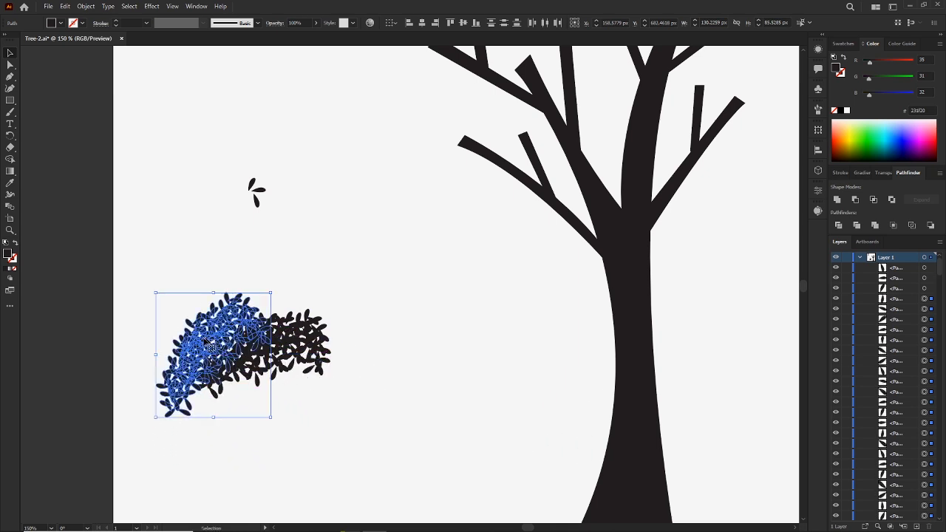
click(152, 292)
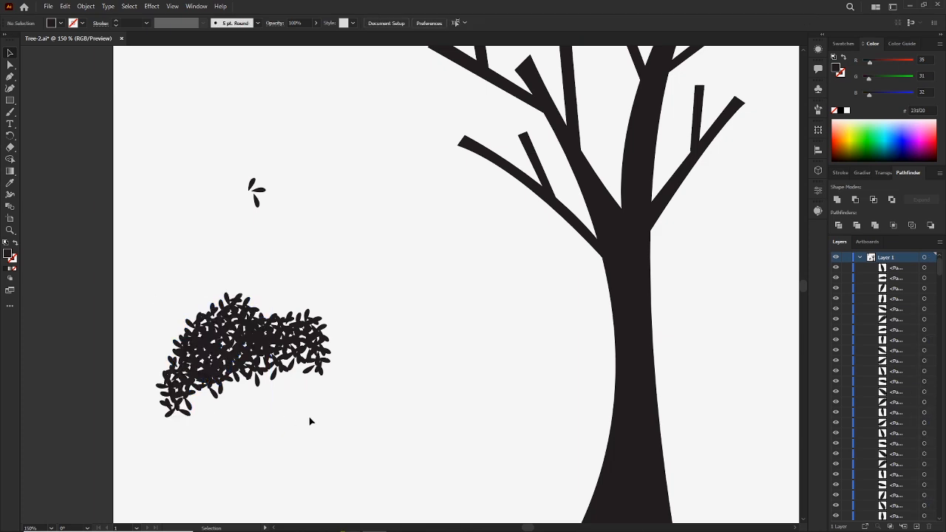
Copy the entire foliage, rotate the copy so it arches downward and overlap it on the foliage's right side.
drag(327, 406, 143, 307)
drag(228, 344, 253, 383)
drag(361, 336, 307, 449)
drag(246, 417, 301, 377)
drag(384, 260, 337, 247)
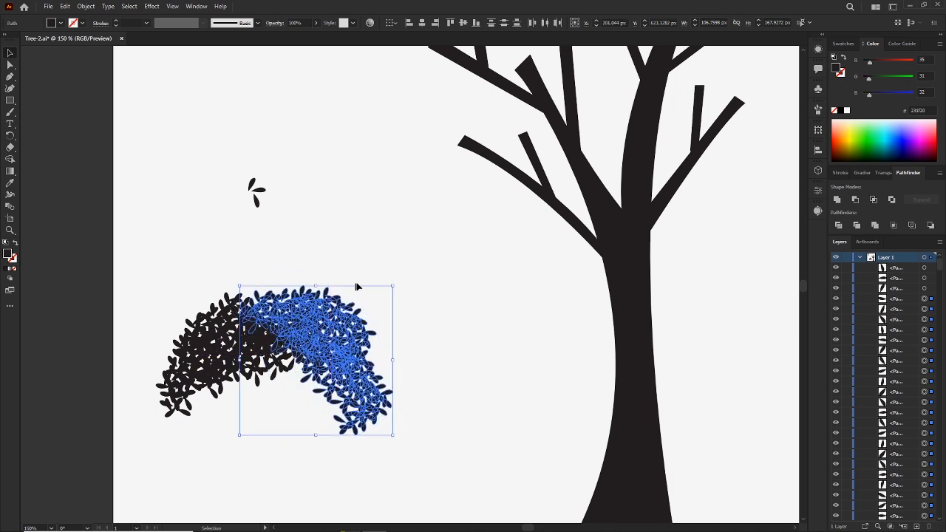
drag(395, 436, 378, 418)
key(ctrl+shift+a)
Duplicate part of the foliage, rotate the copy and overlap it to fill out the foliage's underside.
drag(268, 318, 212, 299)
drag(322, 350, 309, 403)
drag(368, 343, 320, 333)
click(433, 337)
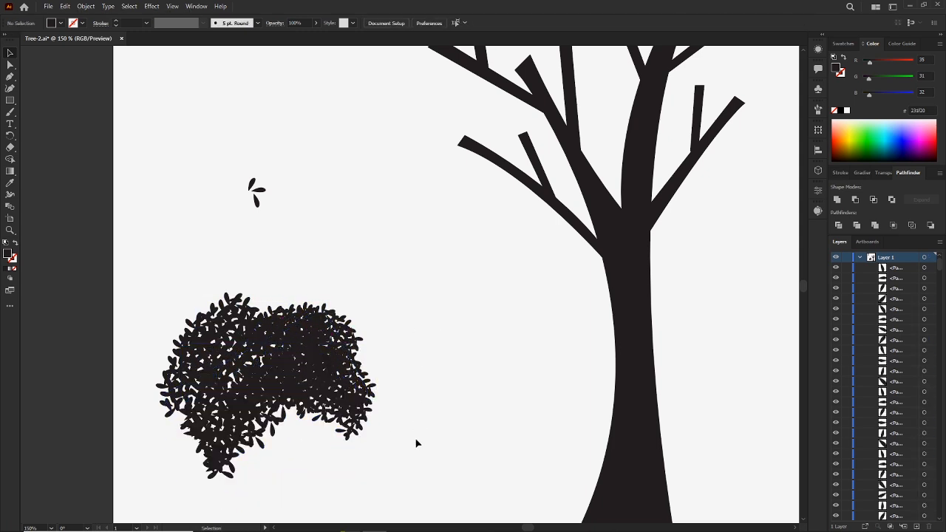
Copy leaves from the foliage's right part and overlap them along its upper edge to round off the top.
drag(417, 439, 287, 309)
drag(374, 312, 213, 246)
mouse_move(288, 327)
mouse_down()
mouse_move(290, 297)
mouse_move(288, 330)
mouse_up()
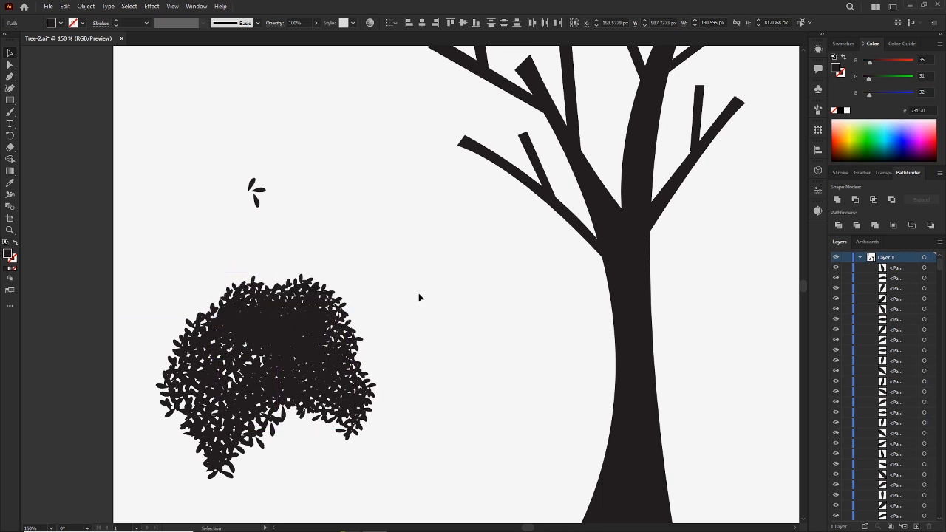
click(419, 293)
scroll(418, 293, down, 1)
drag(365, 365, 320, 354)
click(338, 370)
click(409, 318)
Group all the leaves of the finished foliage clump into one object.
drag(425, 435, 234, 279)
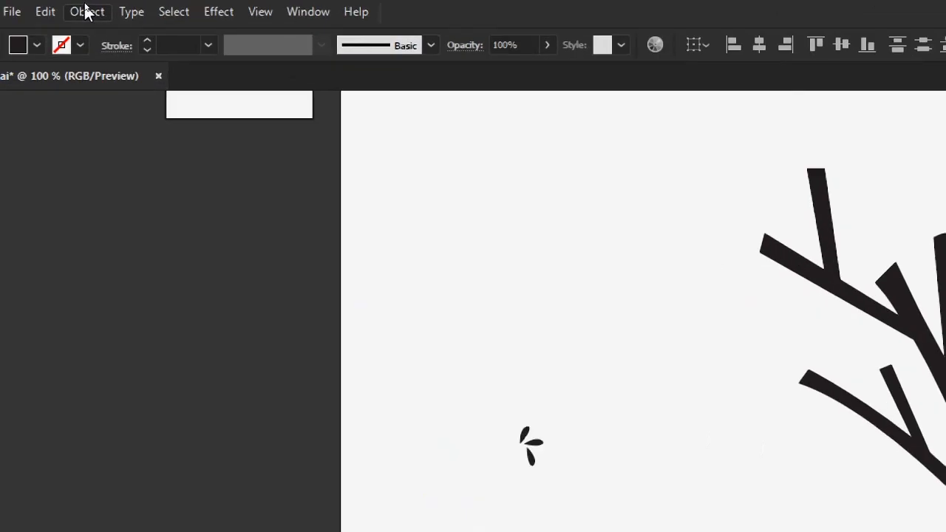
click(80, 11)
mouse_move(155, 148)
click(157, 107)
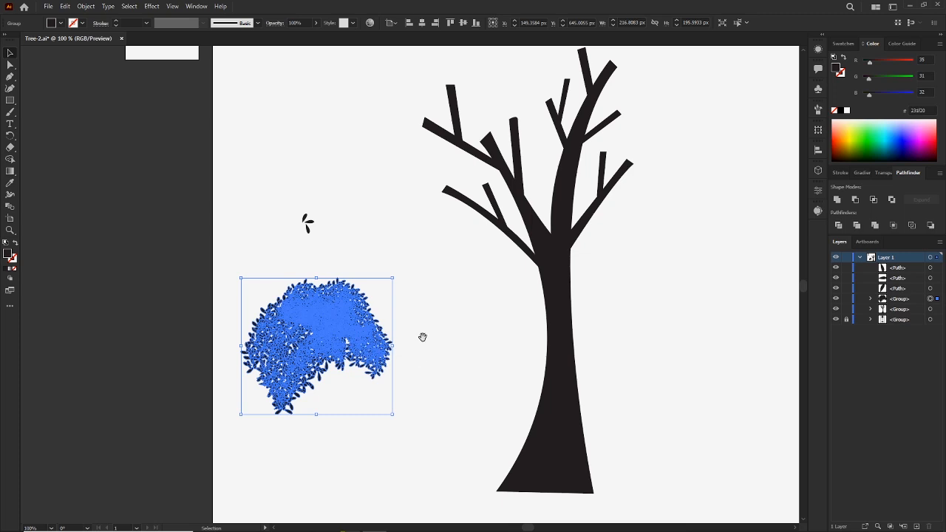
Place two copies of the foliage group over the tree's upper-left and middle branches, rotating them to vary the outline.
drag(423, 337, 359, 422)
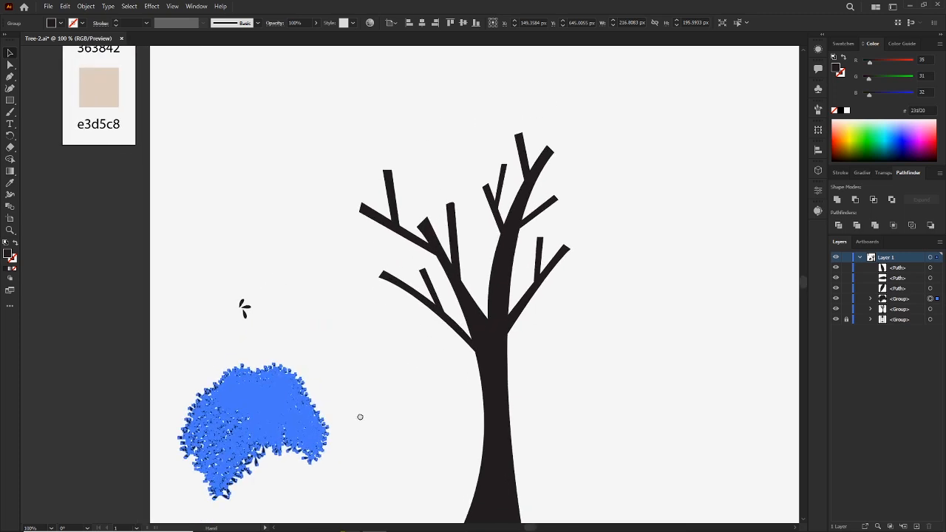
drag(287, 427, 358, 269)
drag(405, 202, 349, 162)
drag(341, 280, 377, 188)
drag(463, 167, 378, 263)
drag(337, 216, 441, 248)
Add a foliage copy over the tip of the tallest right branch and a rotated one over the lower right branch.
drag(385, 238, 473, 209)
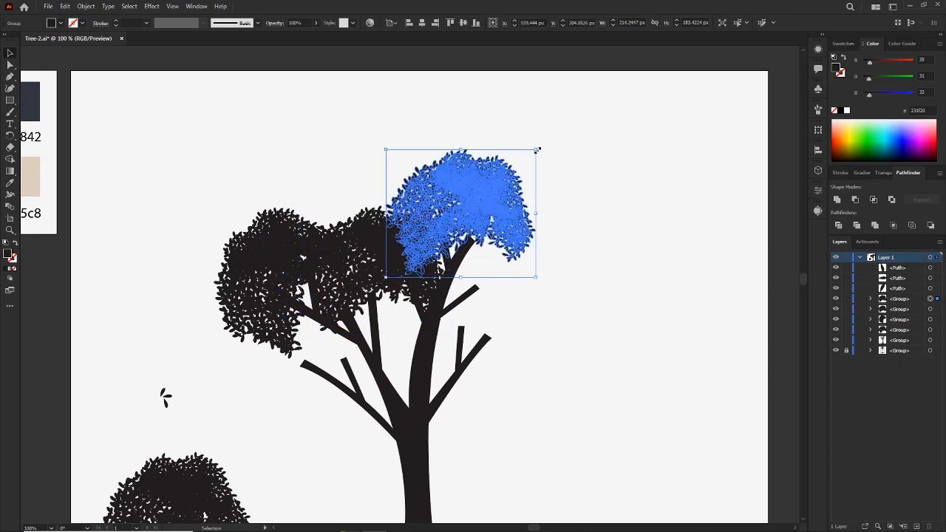
mouse_move(541, 146)
mouse_down()
mouse_move(551, 190)
mouse_move(544, 150)
mouse_up()
drag(479, 217, 505, 308)
click(560, 205)
drag(562, 256, 598, 272)
click(587, 321)
Move the original foliage group onto the lower-left branch and rotate it to cover the branch tips.
scroll(587, 321, down, 3)
drag(137, 420, 240, 326)
drag(320, 280, 265, 253)
drag(232, 354, 288, 289)
drag(369, 211, 398, 226)
mouse_move(313, 284)
mouse_down()
mouse_move(298, 275)
mouse_move(308, 278)
mouse_up()
drag(375, 208, 387, 219)
drag(333, 278, 340, 278)
drag(455, 290, 455, 291)
click(584, 281)
Add one foliage copy at the crown's upper left and another over the gap in its centre.
key(ctrl+minus)
drag(518, 292, 521, 355)
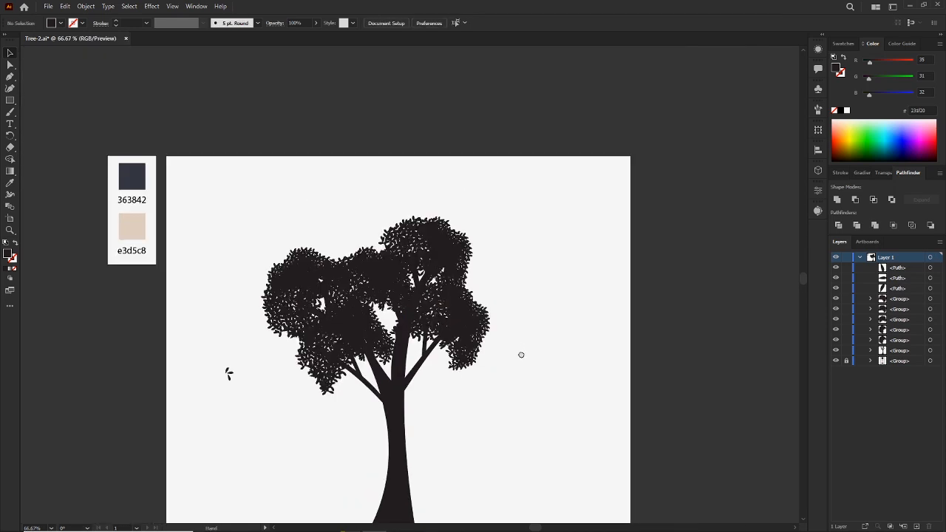
drag(361, 337, 363, 221)
click(593, 254)
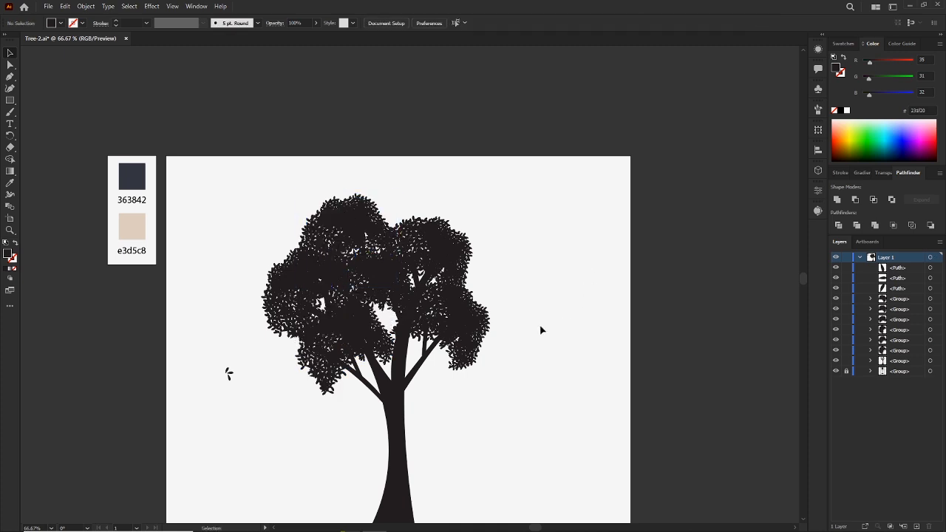
drag(386, 288, 403, 318)
click(508, 313)
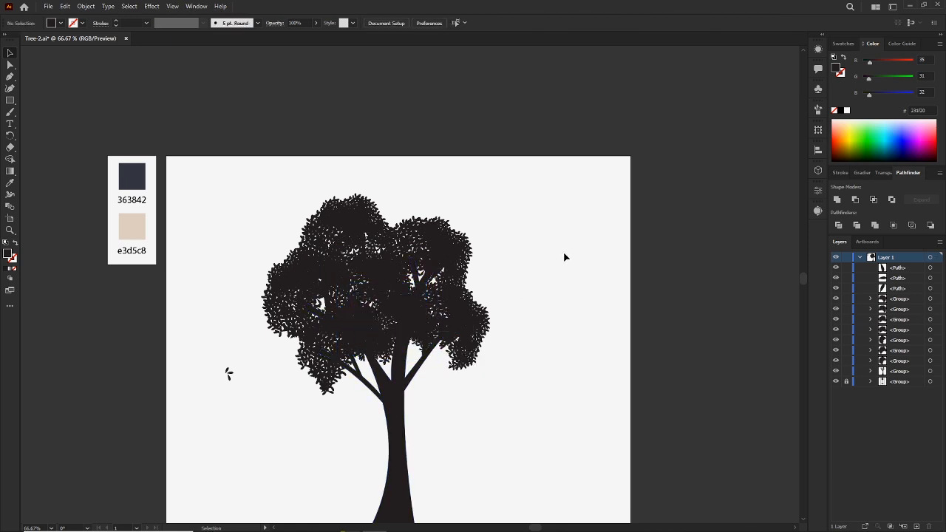
Duplicate foliage groups to extend the crown's upper-right side and raise its top centre.
key(ctrl+minus)
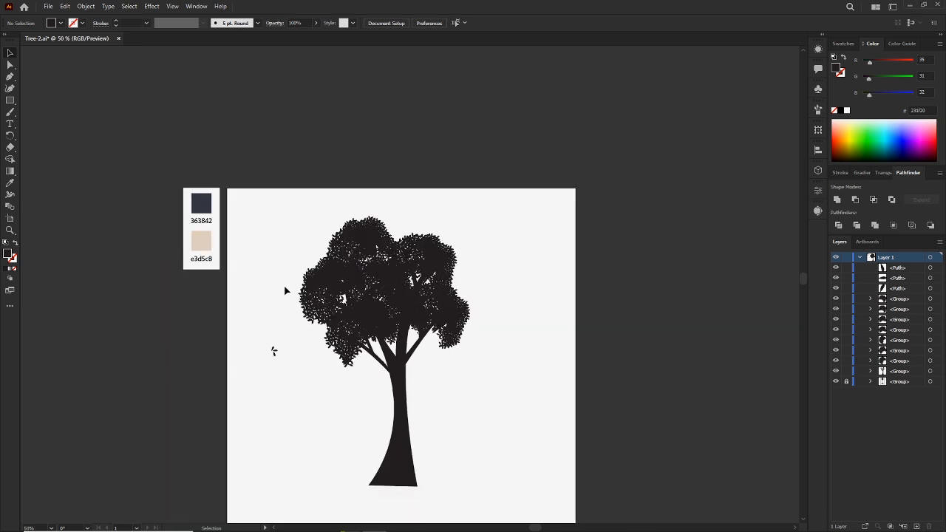
click(329, 273)
drag(332, 271, 503, 269)
drag(441, 231, 492, 257)
click(504, 226)
drag(520, 226, 459, 279)
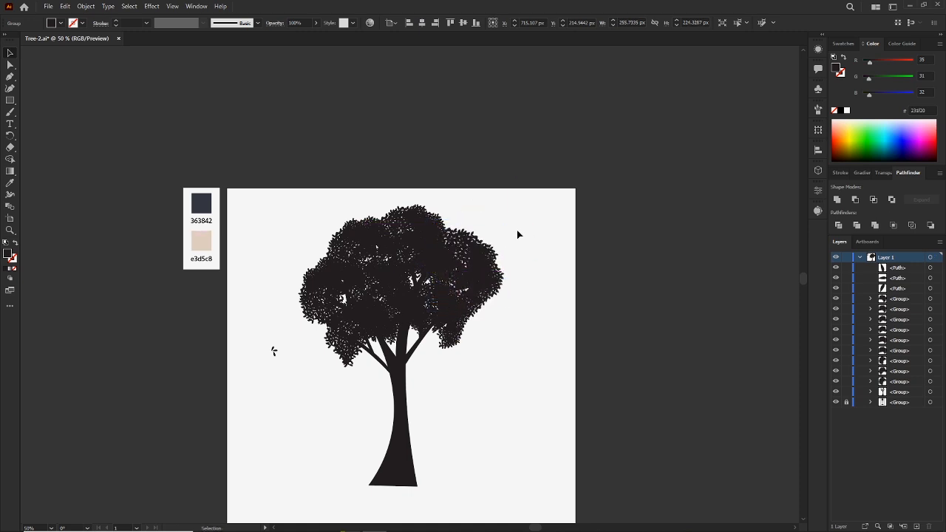
click(520, 235)
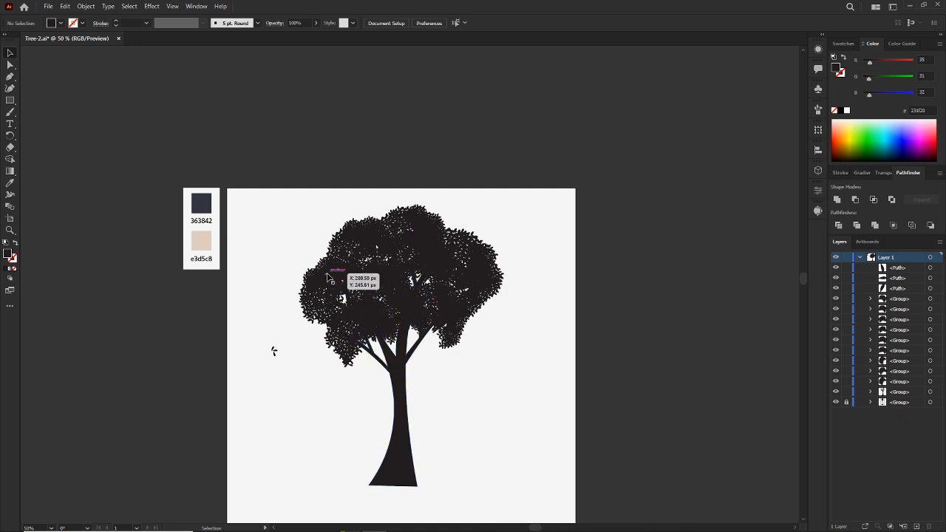
Duplicate a foliage group, rotate the copy and overlap it on the crown's left side to widen it.
drag(473, 268, 329, 275)
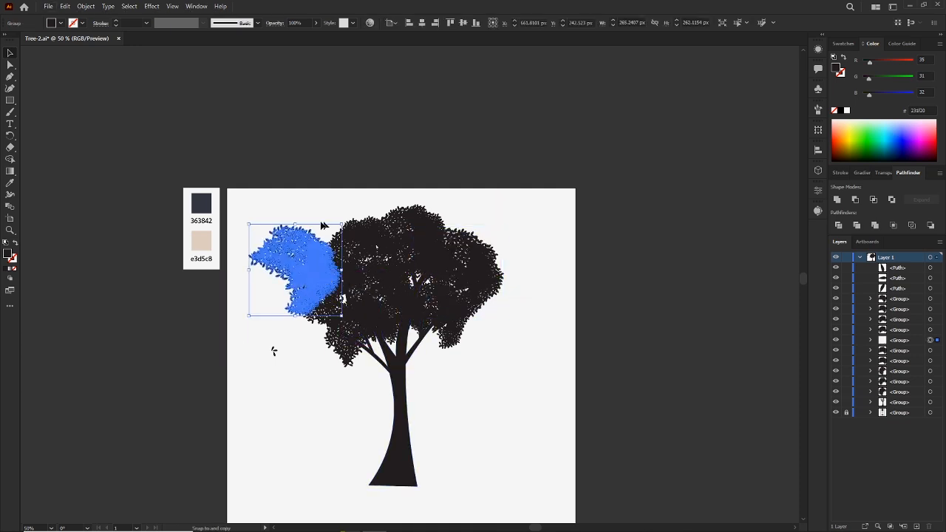
drag(346, 221, 348, 219)
drag(284, 206, 223, 351)
drag(297, 254, 341, 239)
click(375, 160)
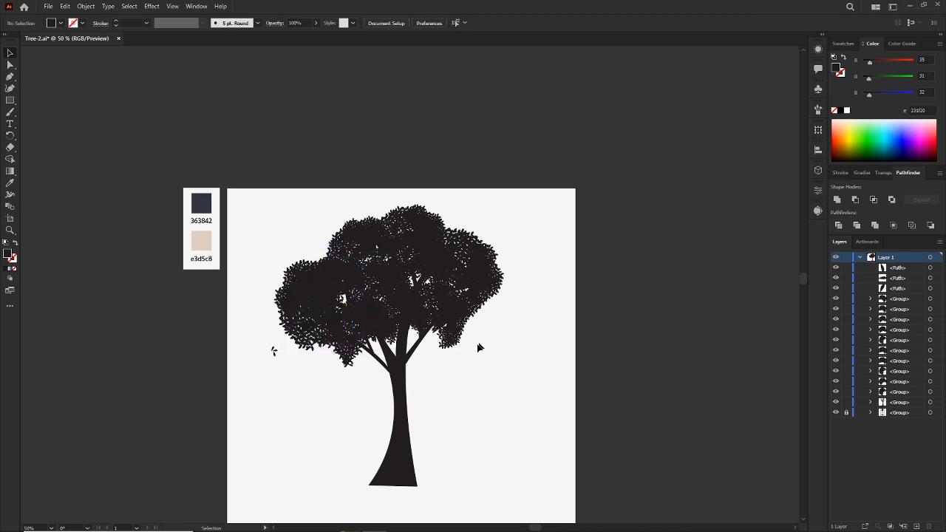
Add a rotated foliage copy at the crown's lower left, beneath the left-side foliage.
drag(302, 312, 300, 373)
drag(350, 321, 310, 318)
drag(329, 386, 350, 377)
drag(379, 411, 482, 392)
click(534, 379)
Add a foliage copy on the crown's right side and rotate it to fill out the lower-right edge.
drag(521, 337, 451, 318)
drag(505, 401, 501, 361)
drag(516, 298, 533, 375)
drag(479, 352, 480, 333)
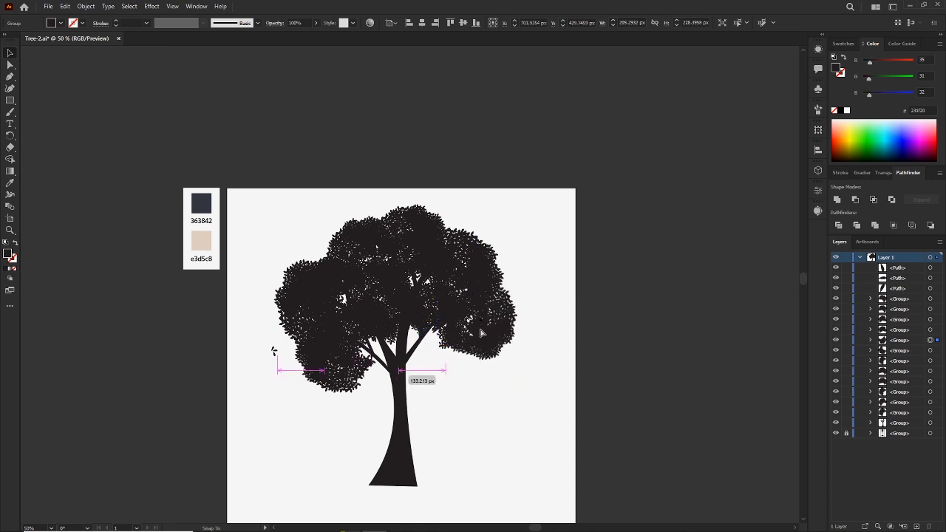
drag(468, 421, 467, 421)
click(462, 428)
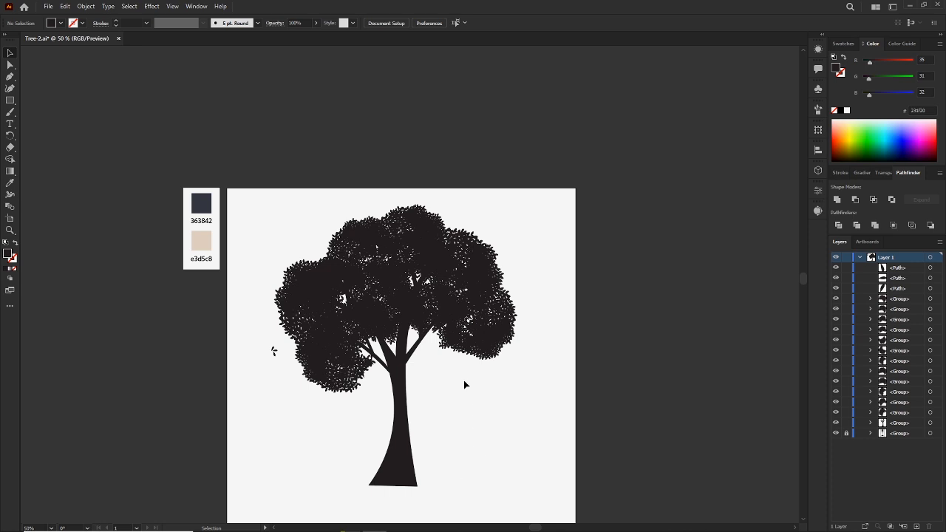
Duplicate the right-side foliage, rotate the copy and position it at the crown's lower right beside the trunk.
click(484, 350)
drag(490, 343, 459, 379)
drag(488, 312, 490, 429)
click(502, 447)
mouse_move(451, 381)
mouse_down()
mouse_move(362, 396)
mouse_move(453, 382)
mouse_up()
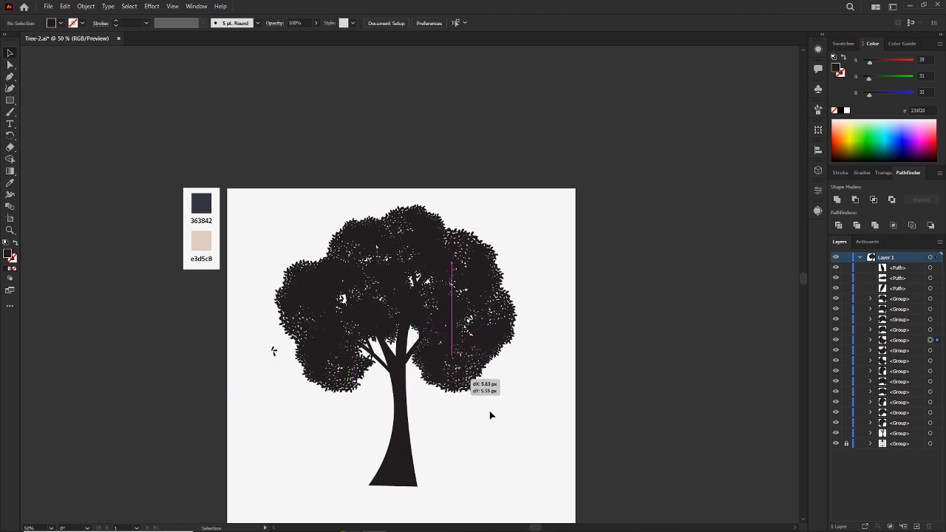
click(536, 386)
drag(451, 381, 445, 376)
click(566, 395)
Select the foliage crown together with the trunk and move the whole tree slightly down and right on the artboard.
key(ctrl+0)
key(ctrl+minus)
key(ctrl+minus)
key(ctrl+minus)
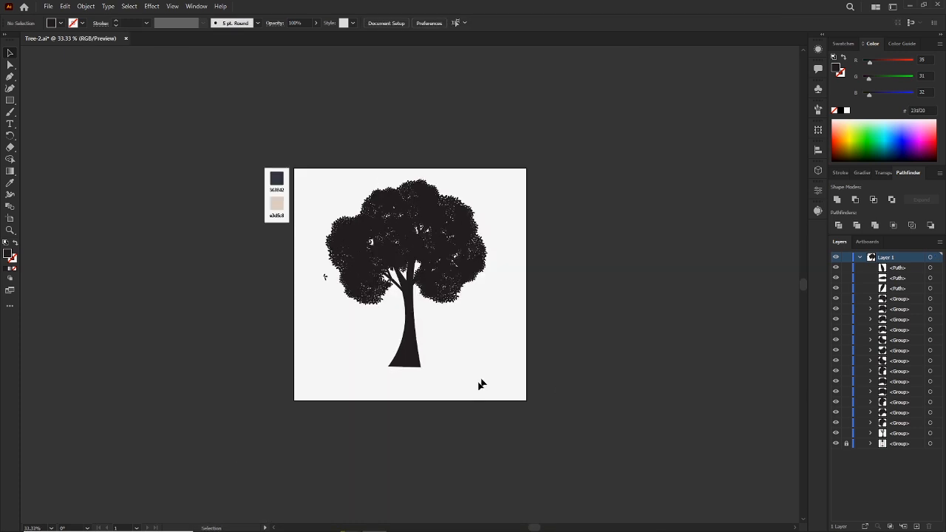
key(ctrl+plus)
drag(459, 268, 314, 134)
drag(404, 190, 407, 205)
click(408, 438)
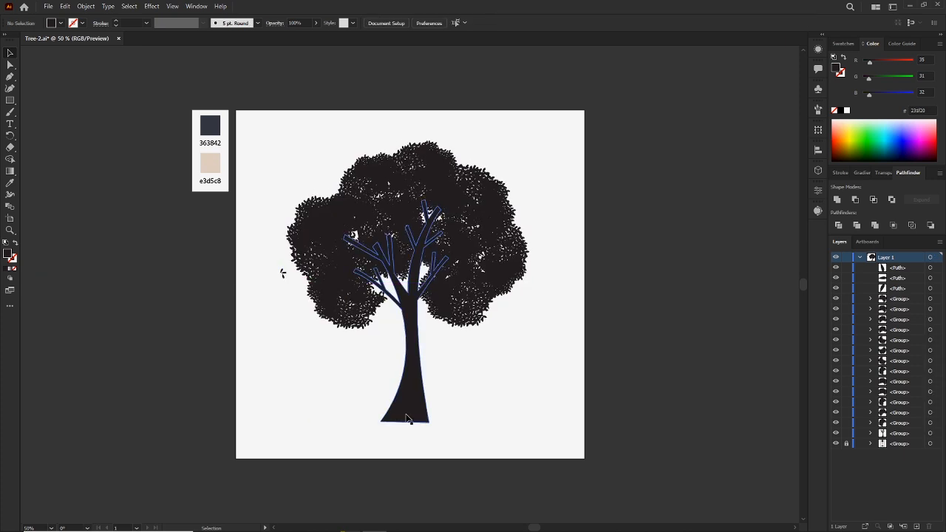
Stretch the trunk group downward to a height of about 677 px.
click(407, 420)
drag(397, 425, 397, 438)
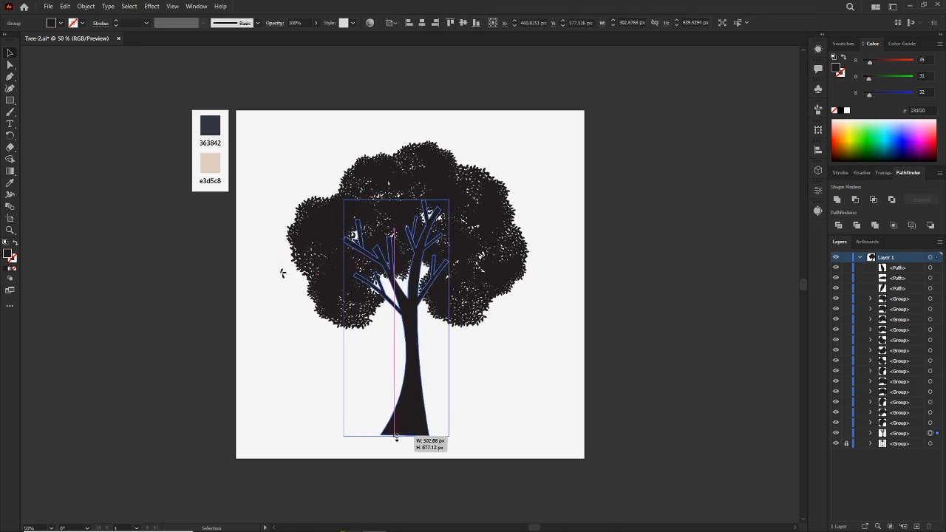
click(553, 400)
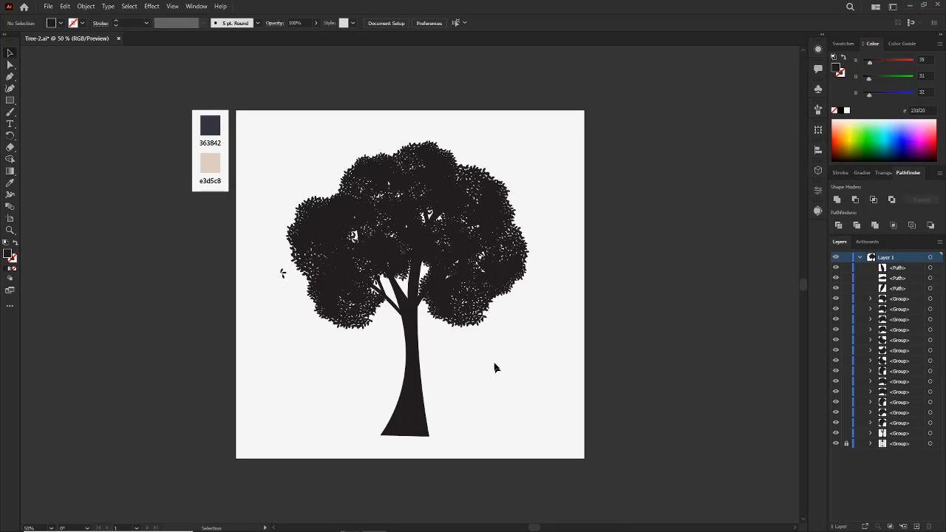
Scatter three differently rotated falling leaves below the crown to the trunk's right, using a spare leaf and two copies.
key(ctrl+equal)
drag(487, 368, 467, 295)
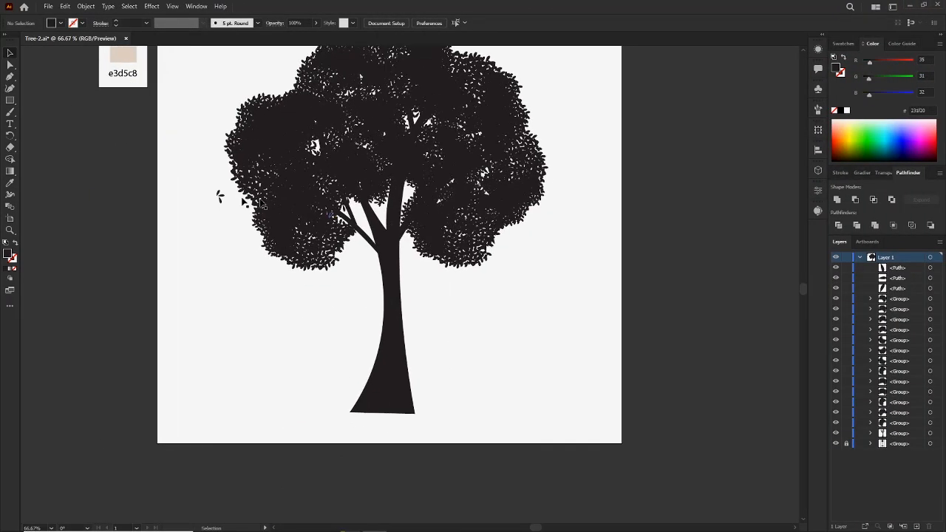
click(422, 270)
key(ctrl+equal)
key(ctrl+equal)
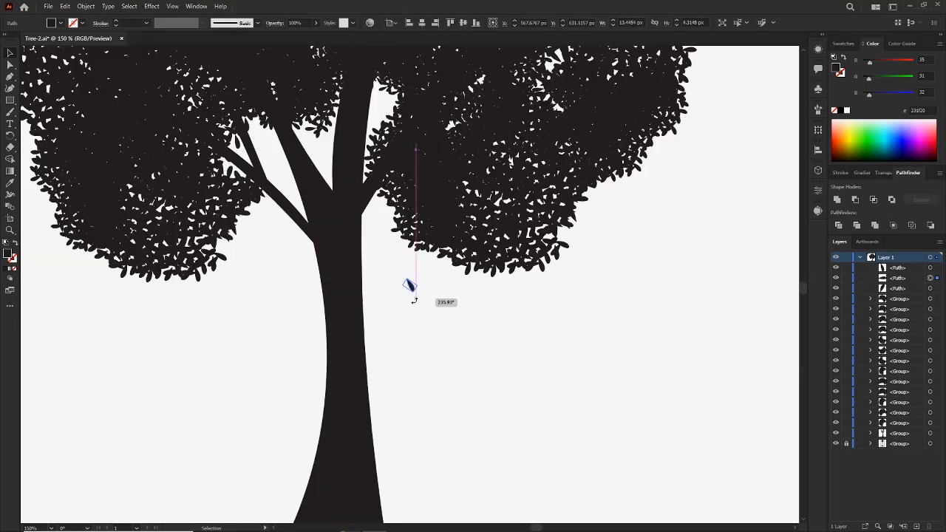
click(417, 290)
drag(408, 309, 440, 392)
click(504, 336)
click(528, 362)
key(ctrl+0)
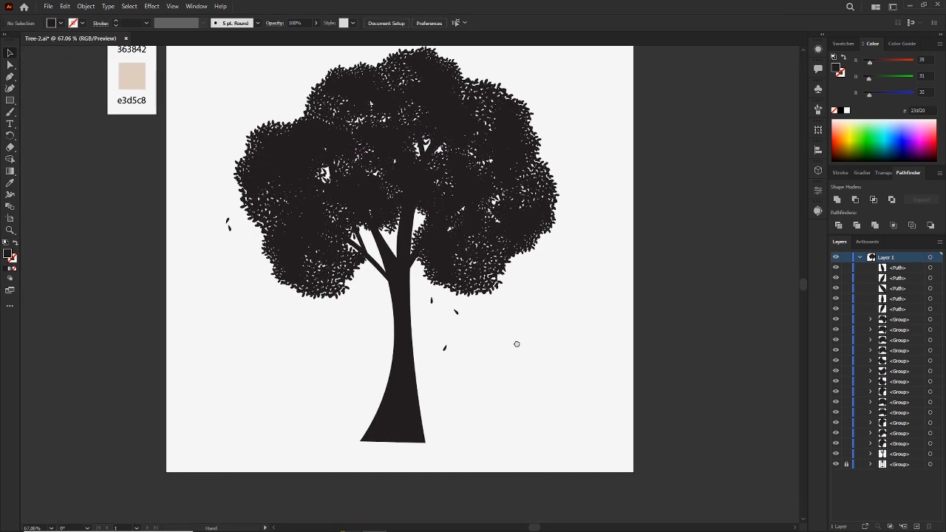
Move one remaining spare leaf into the crown and the other just below the crown's left side.
drag(228, 223, 288, 108)
drag(231, 232, 285, 297)
key(ctrl+minus)
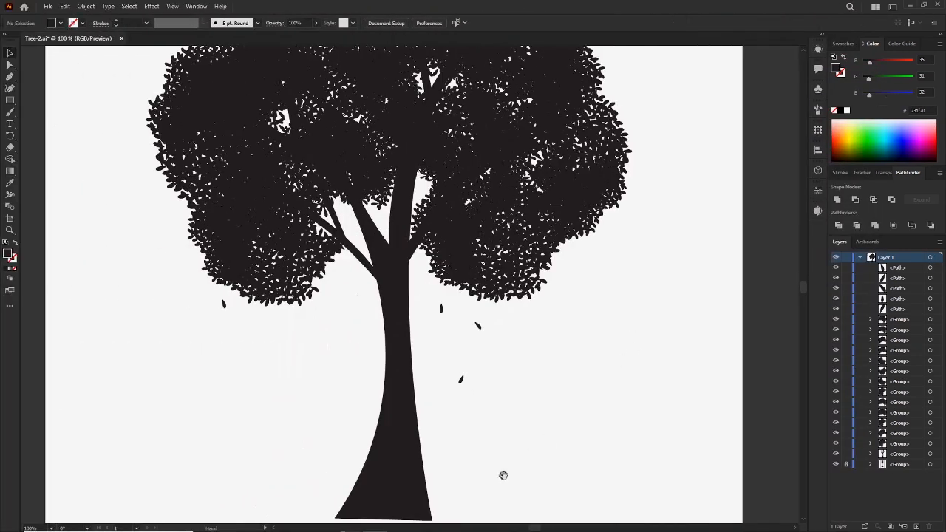
Draw a closed wavy ground shape about 618 px wide across the base of the trunk with the Pen tool.
drag(503, 476, 498, 368)
click(10, 77)
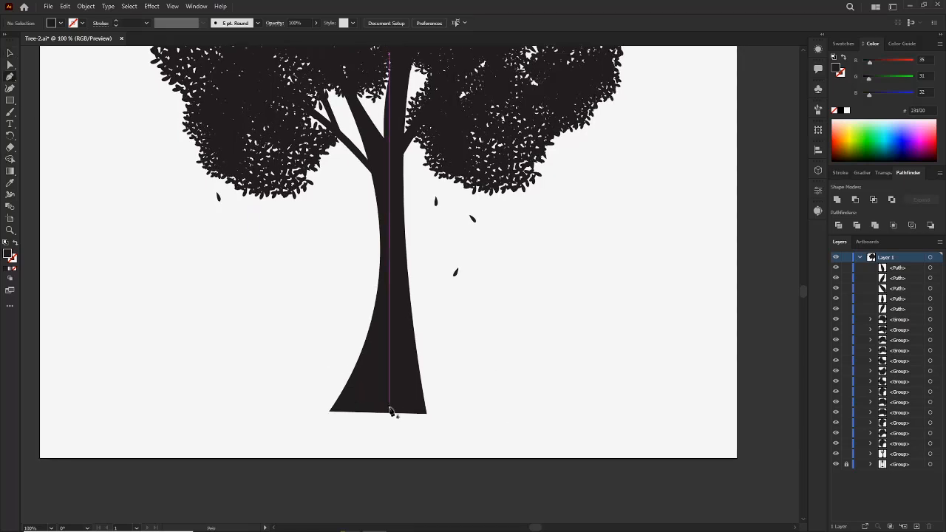
click(341, 394)
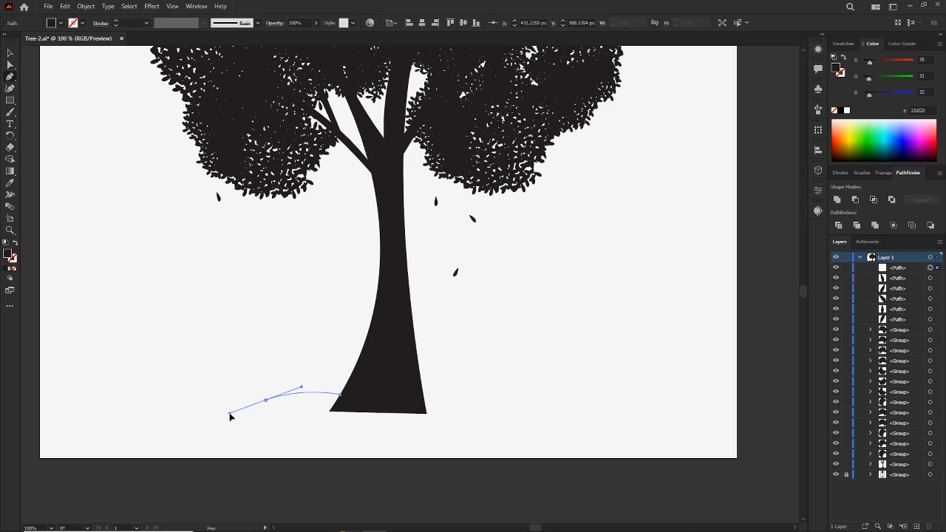
click(158, 406)
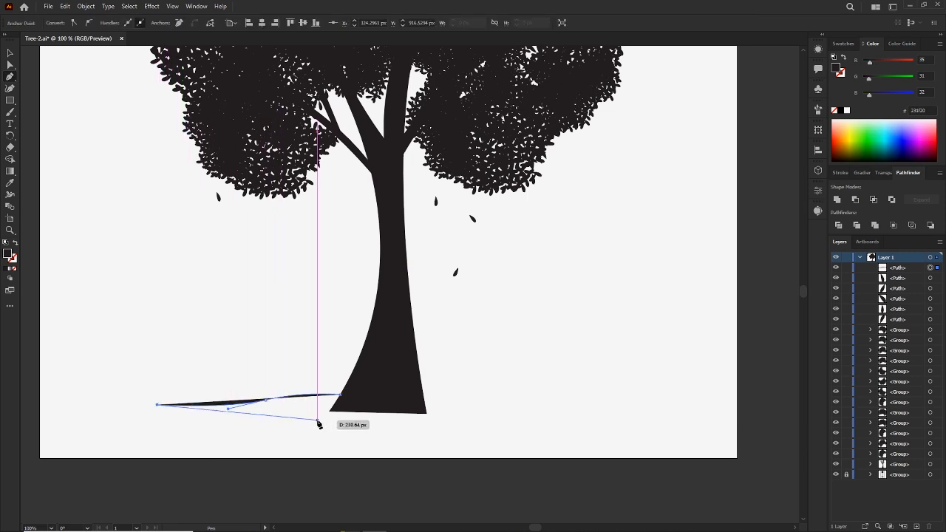
drag(238, 420, 279, 420)
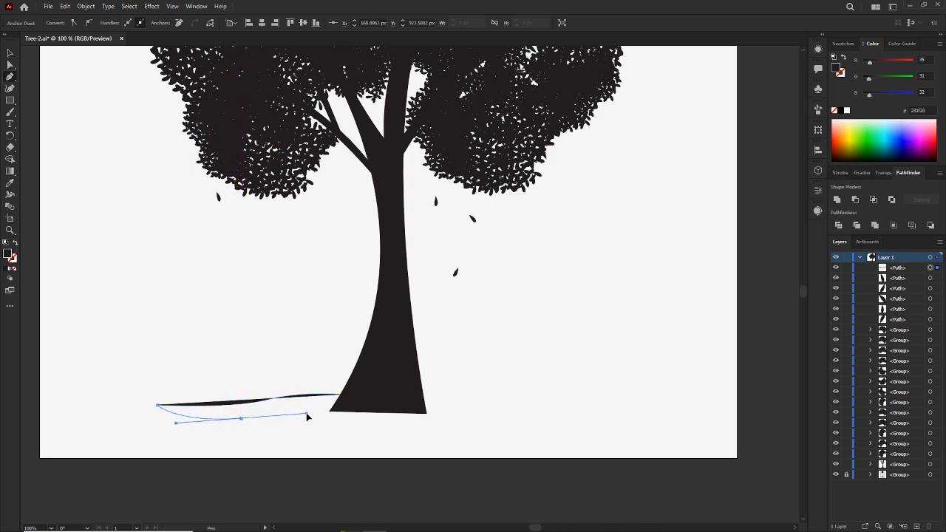
drag(475, 408, 505, 424)
key(ctrl+z)
drag(542, 415, 588, 416)
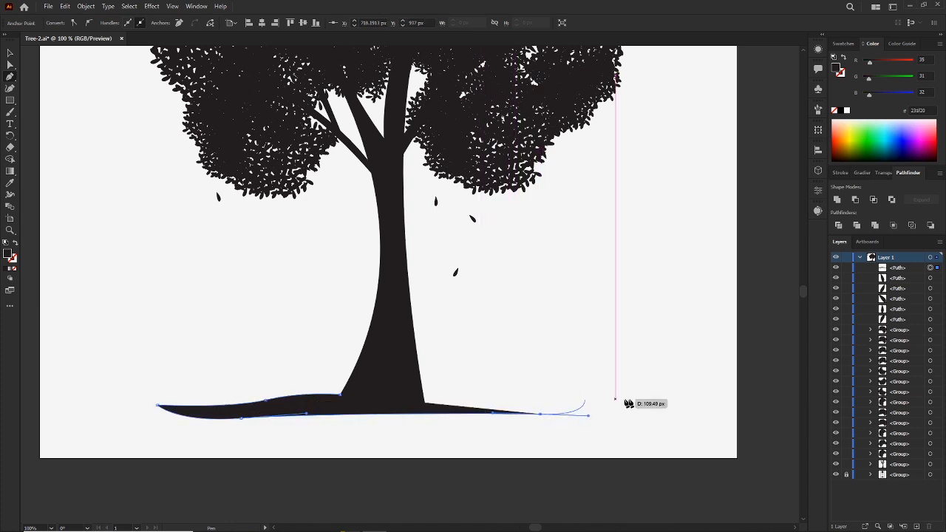
click(590, 416)
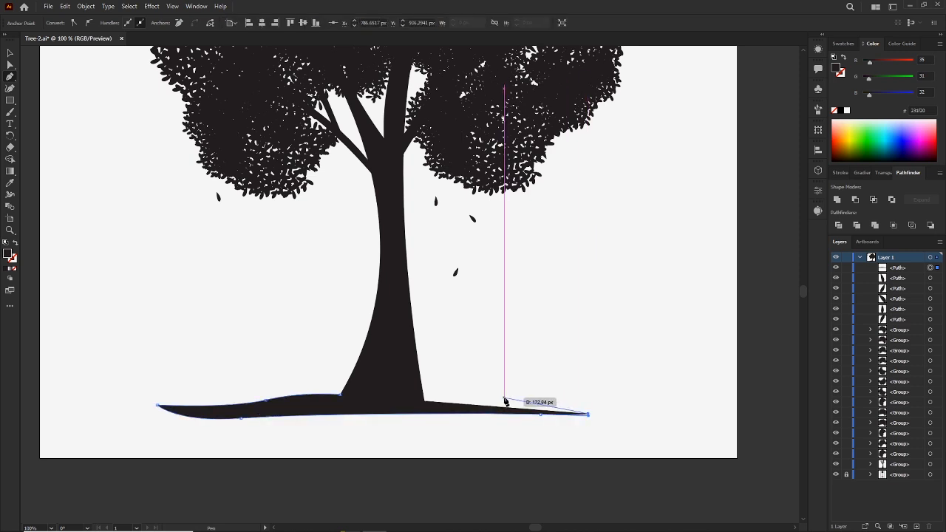
click(473, 403)
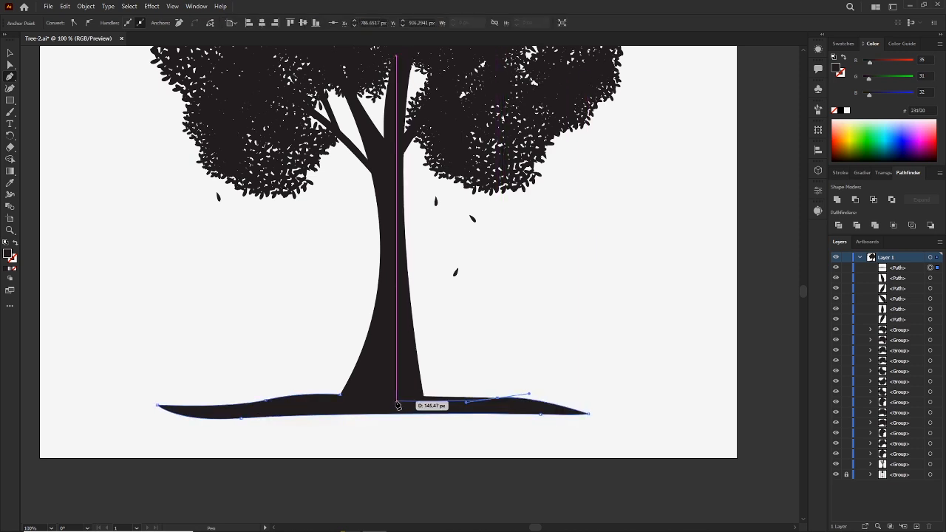
key(v)
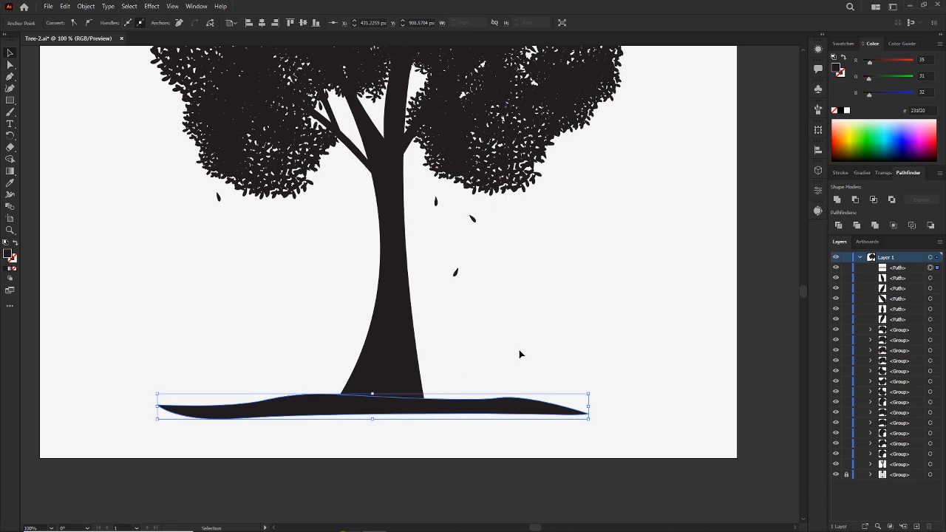
click(520, 351)
Flatten the ground shape to a height of about 20 px, shift it slightly to the right and tilt it slightly clockwise.
key(ctrl+minus)
key(ctrl+minus)
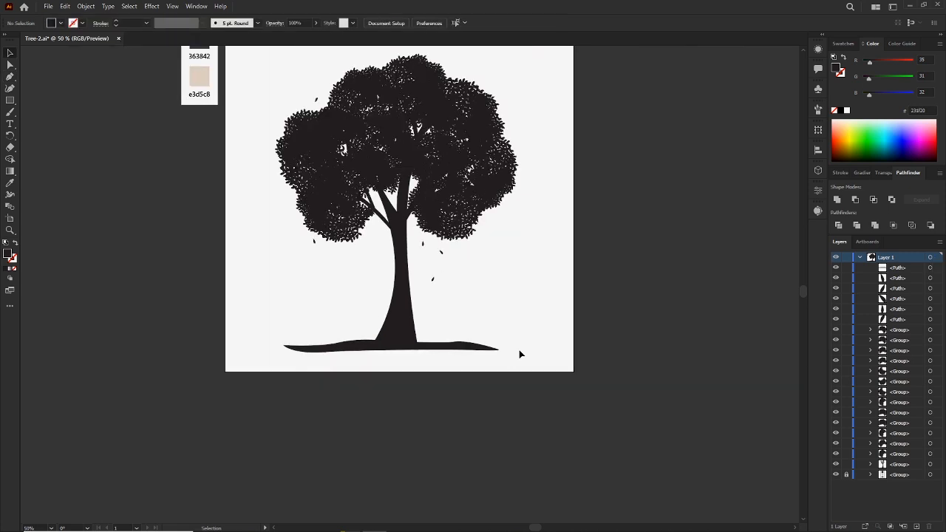
click(339, 349)
drag(393, 350, 436, 351)
key(ctrl+shift+a)
drag(508, 344, 508, 345)
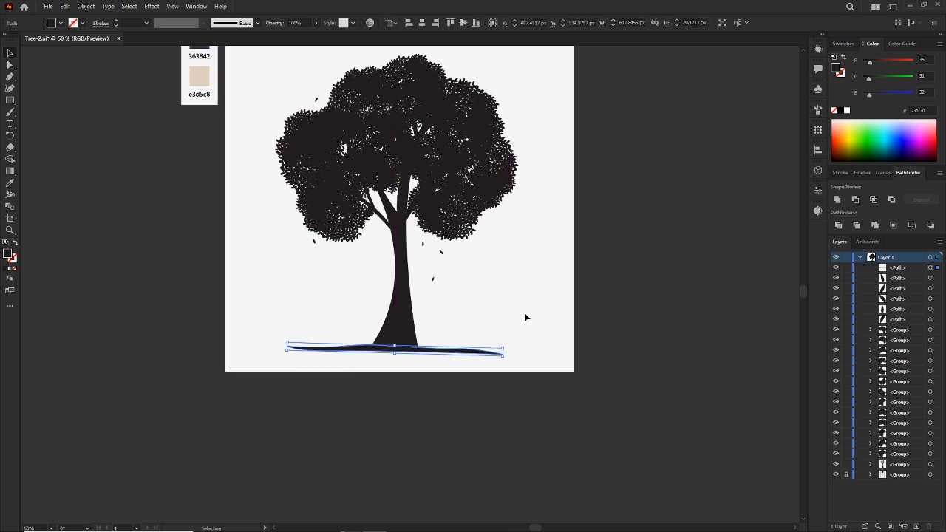
click(525, 317)
Rotate the ground shape slightly counterclockwise so it lies level under the trunk.
key(ctrl+minus)
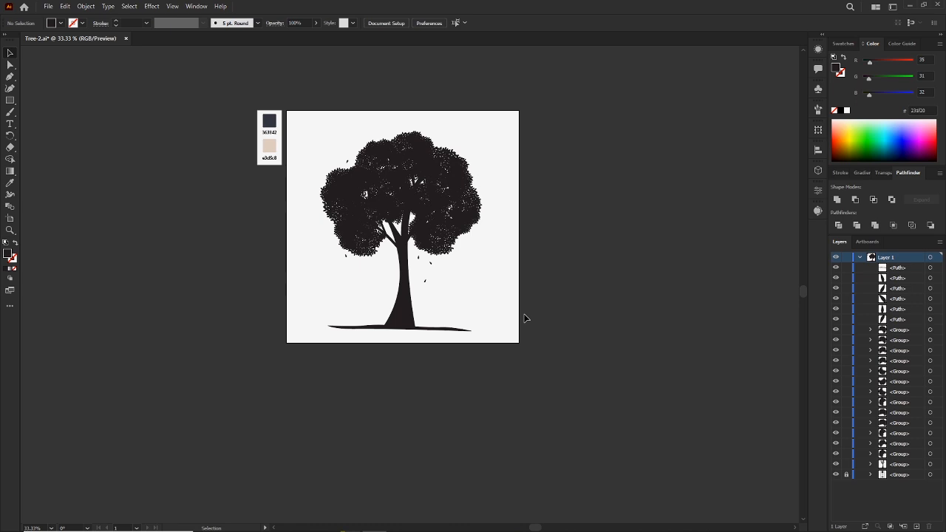
key(ctrl+plus)
click(478, 348)
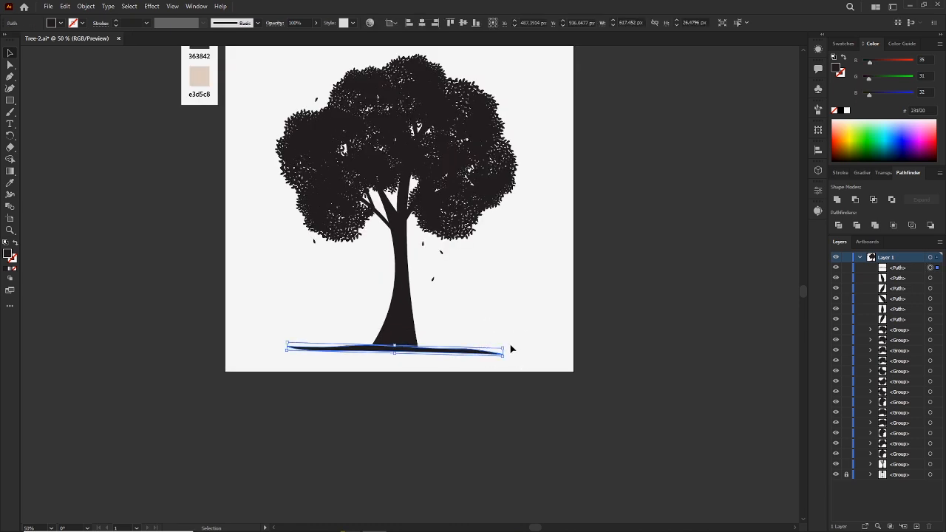
drag(508, 344, 508, 342)
click(548, 328)
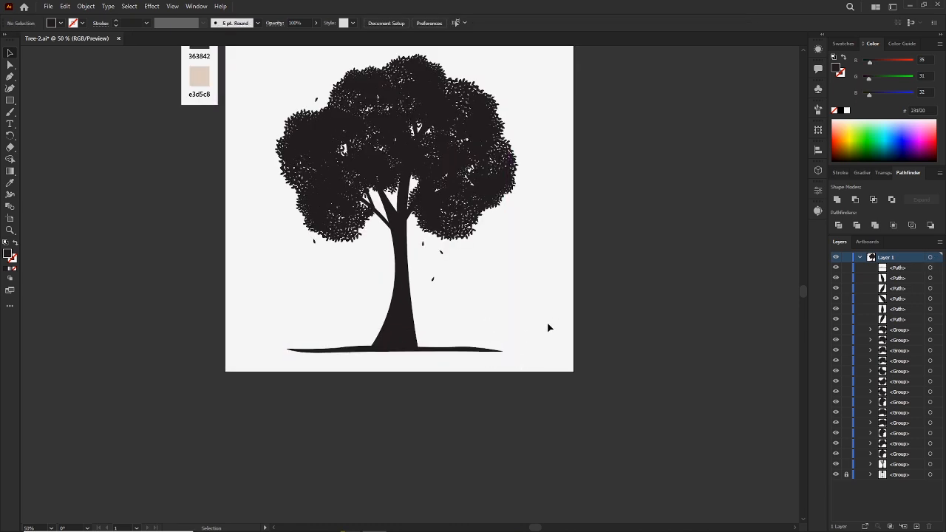
Apply the Stylize Feather effect to the ground shape to soften its edges.
click(468, 354)
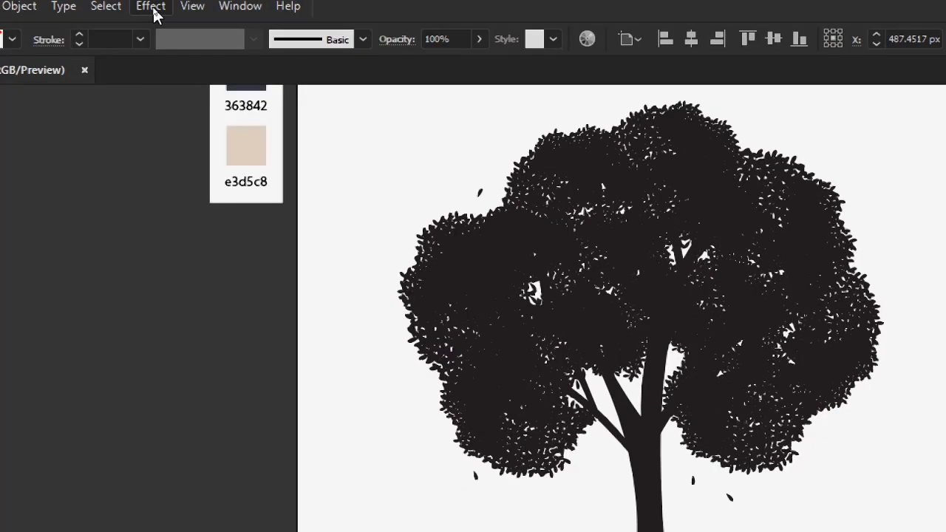
click(153, 6)
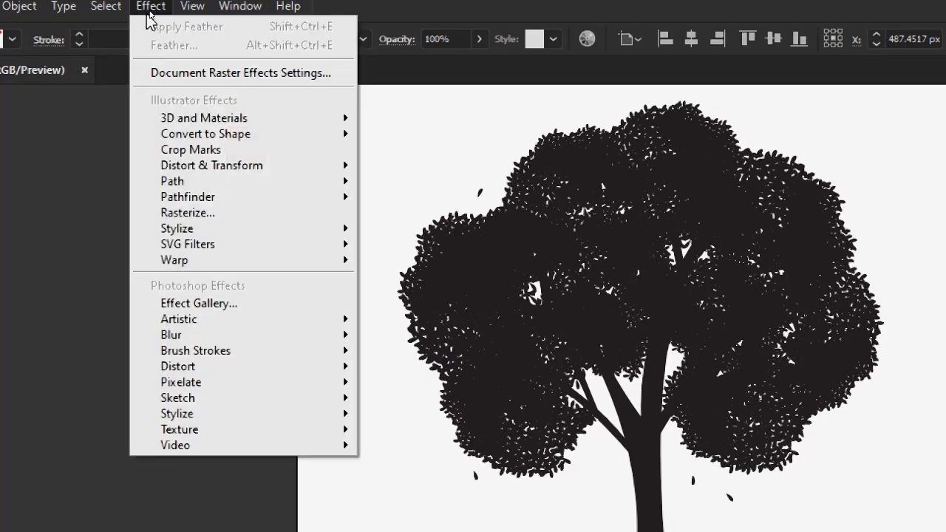
mouse_move(309, 230)
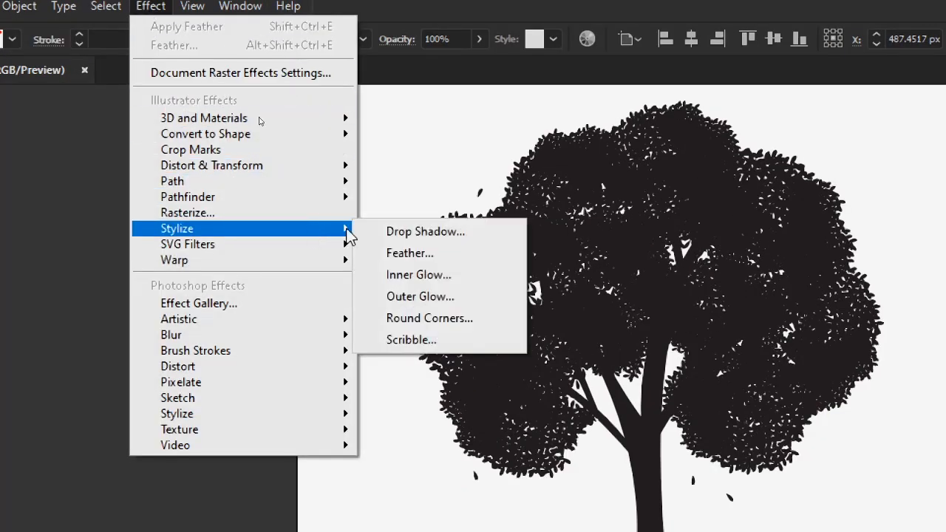
click(473, 258)
click(745, 399)
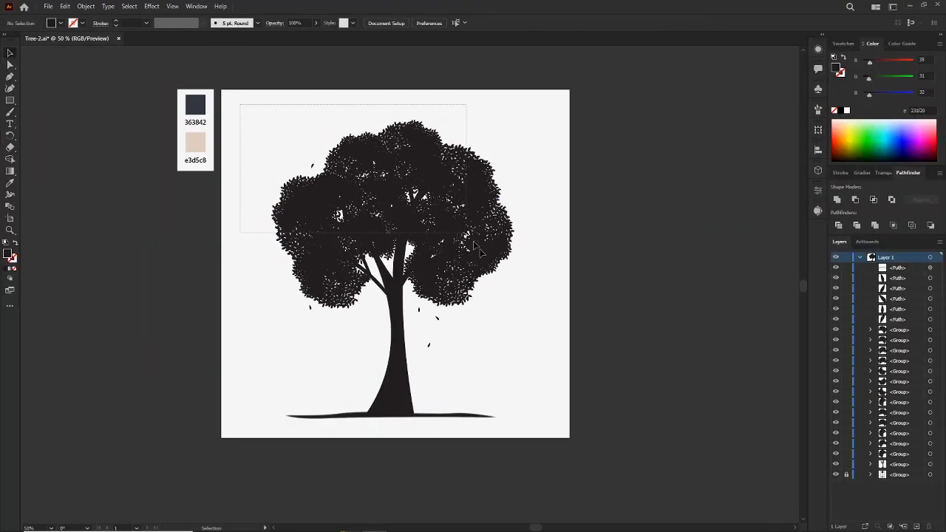
Group the crown, trunk, falling leaves and ground shape together and name the group Tree.
drag(477, 250, 561, 426)
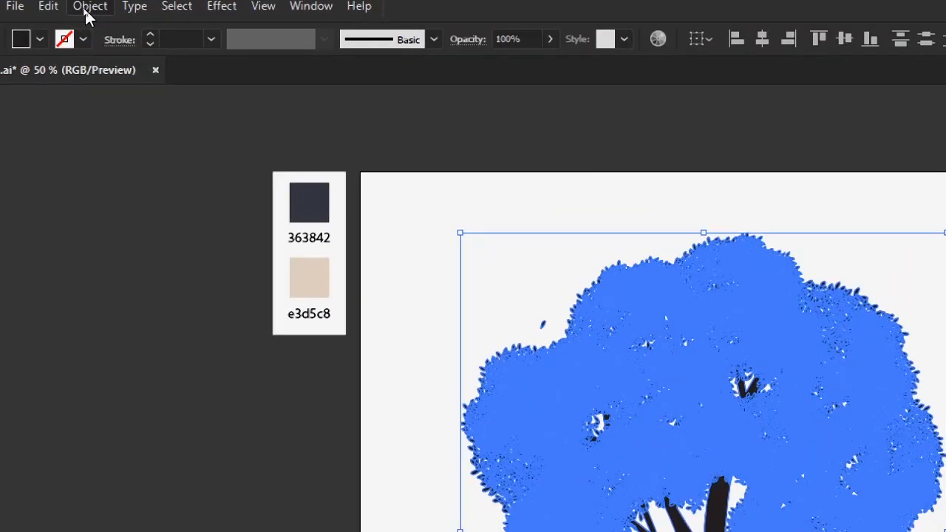
click(86, 6)
click(149, 105)
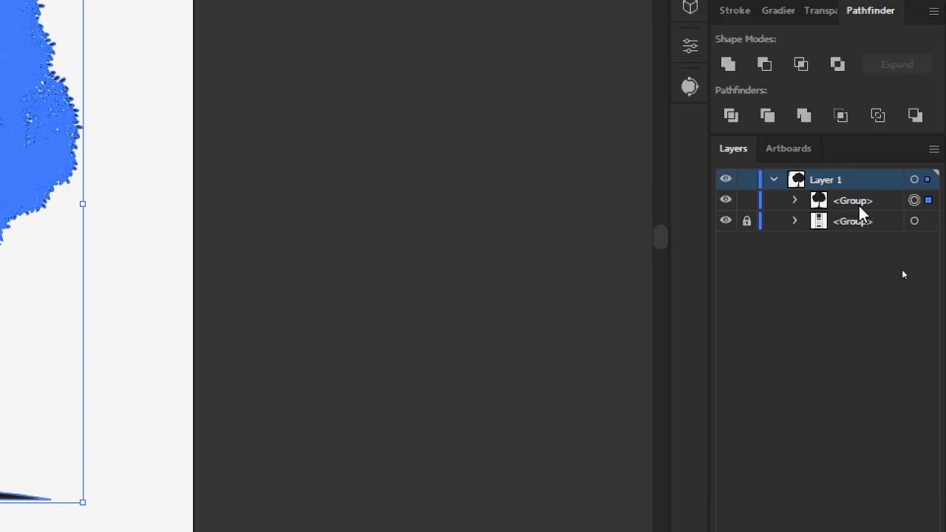
double_click(900, 268)
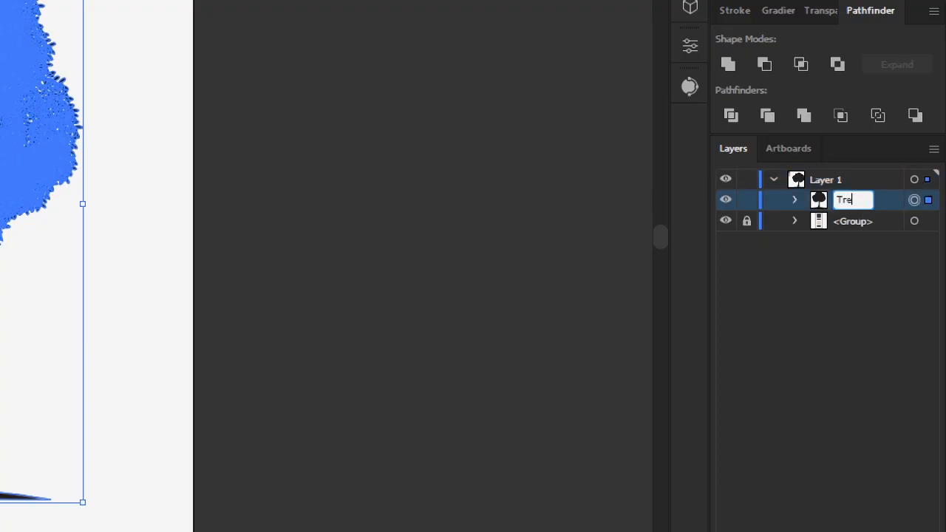
key(Return)
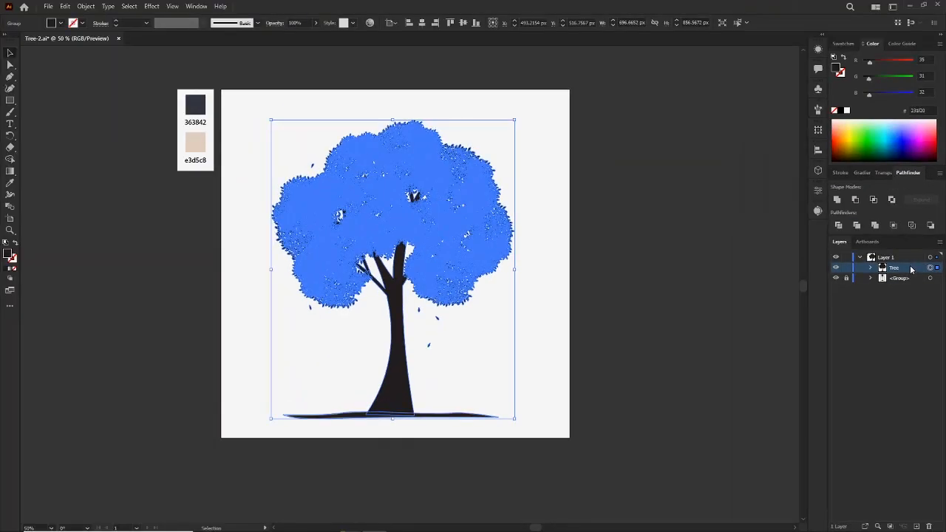
click(636, 266)
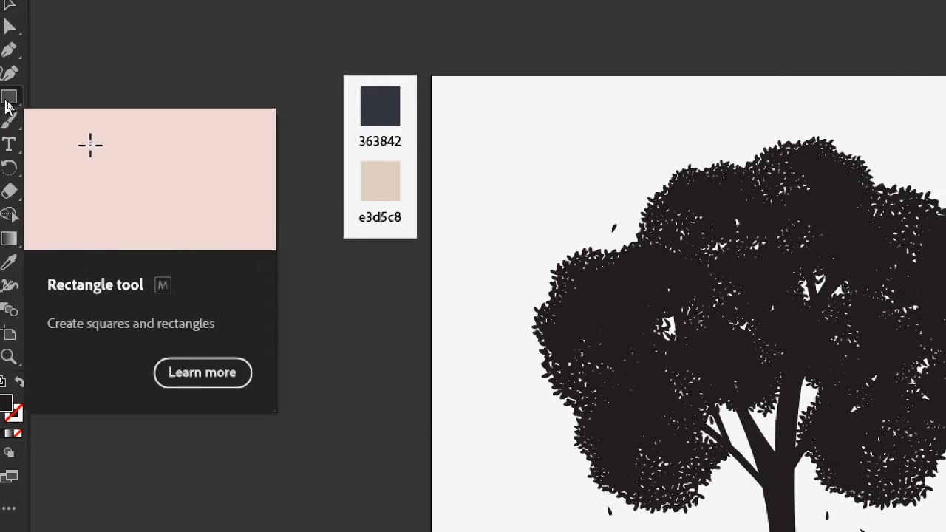
Cover the artboard with a 1000 px square filled from the e3d5c8 swatch and place it behind the Tree group.
click(6, 106)
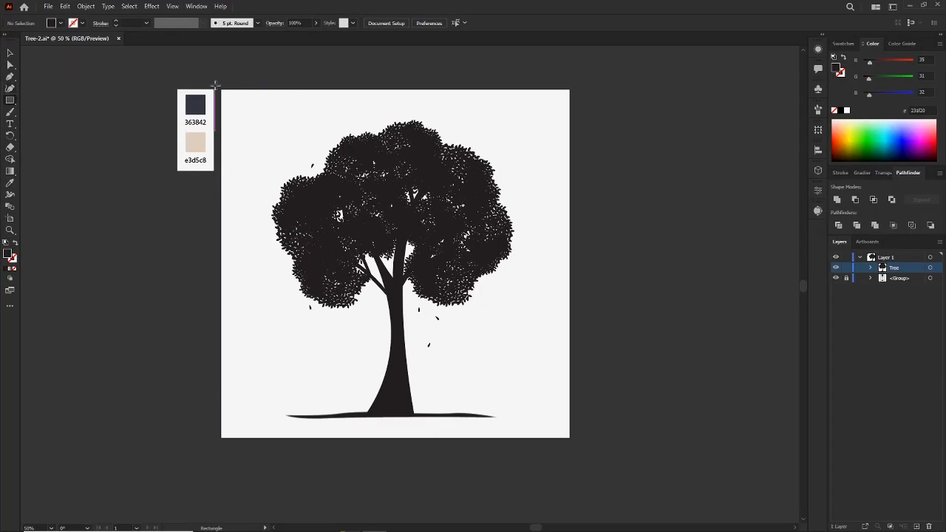
drag(221, 89, 571, 437)
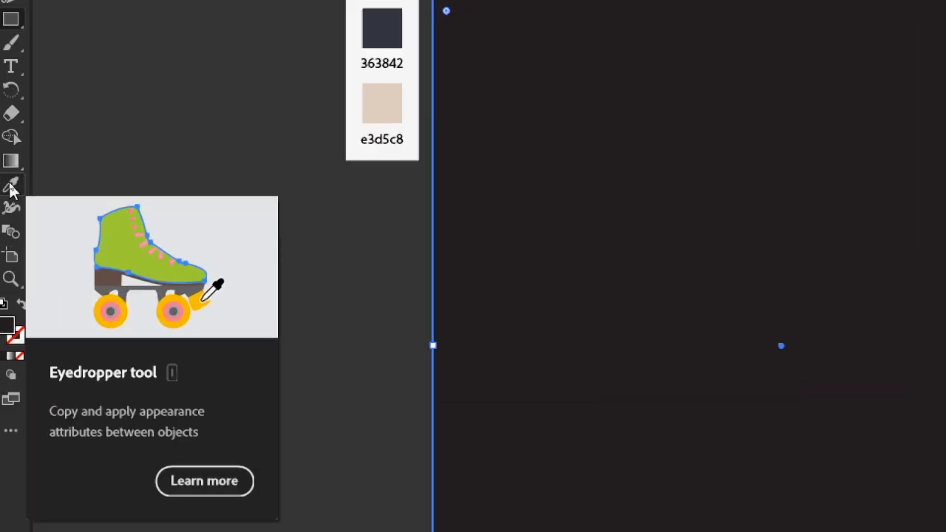
click(10, 184)
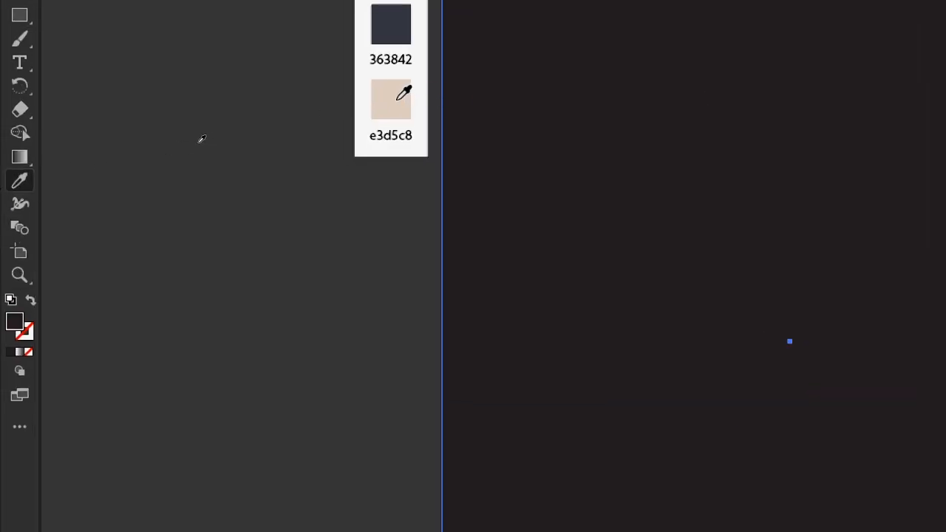
click(398, 98)
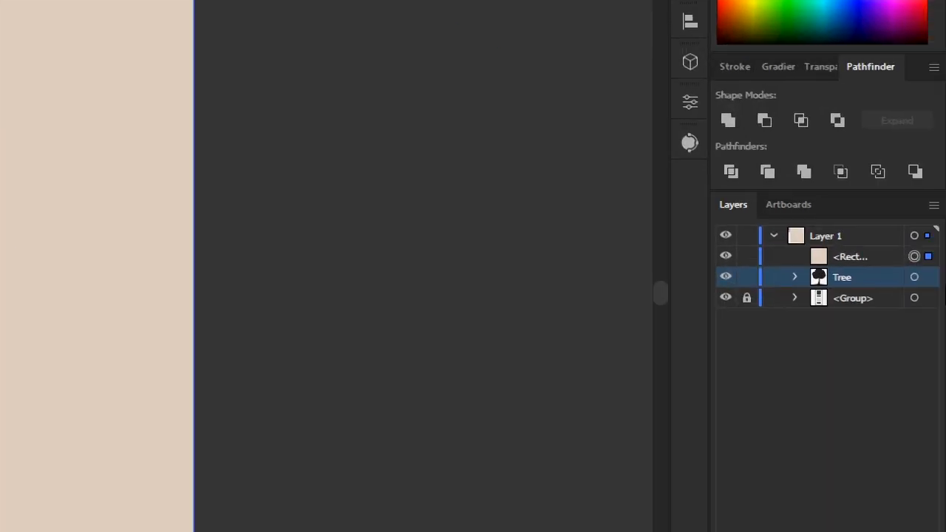
drag(905, 267, 904, 285)
Rename the beige rectangle Background and lock it.
double_click(851, 276)
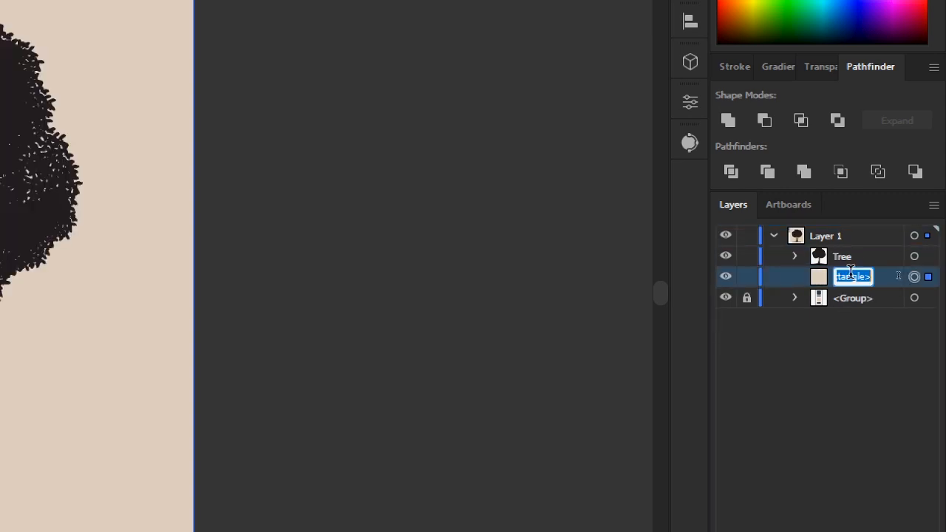
text(Back)
text(ground)
key(Return)
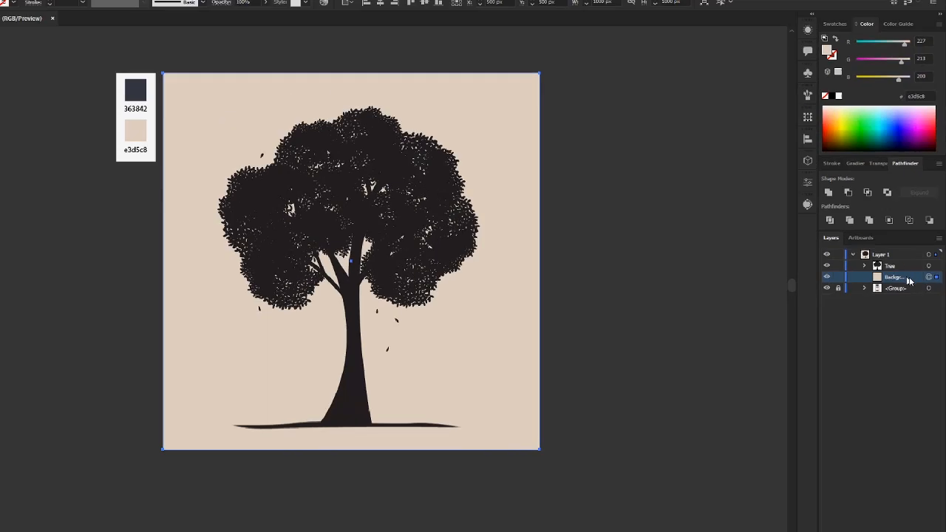
key(v)
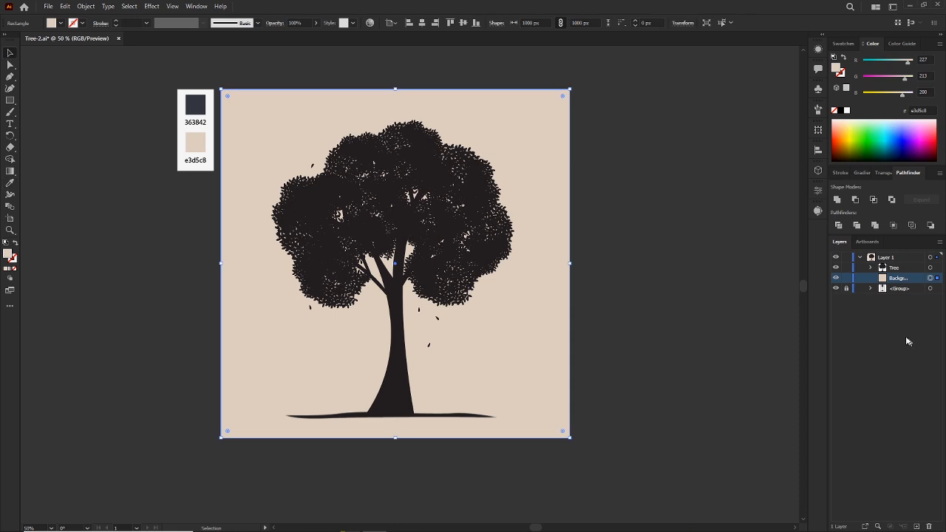
click(847, 278)
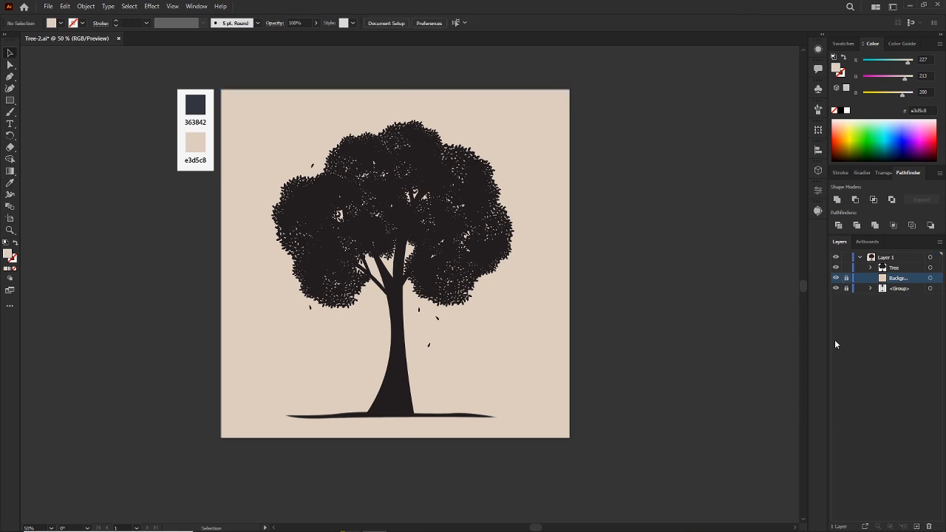
Recolour the whole Tree group with the dark 363842 swatch colour using the Eyedropper tool.
click(435, 219)
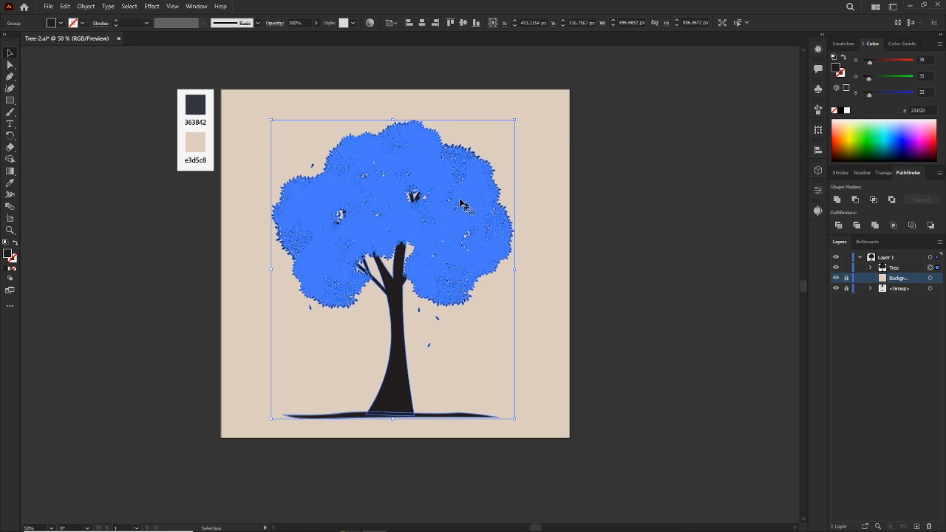
click(10, 186)
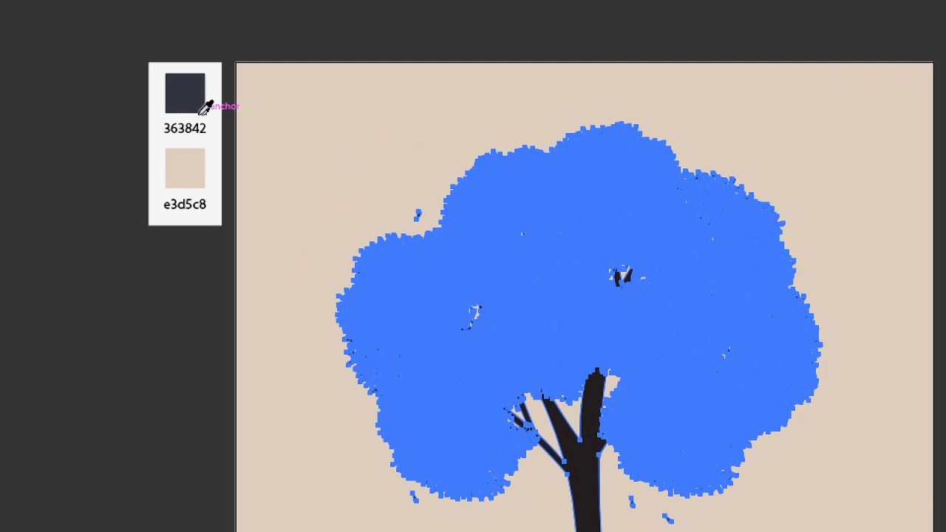
click(194, 85)
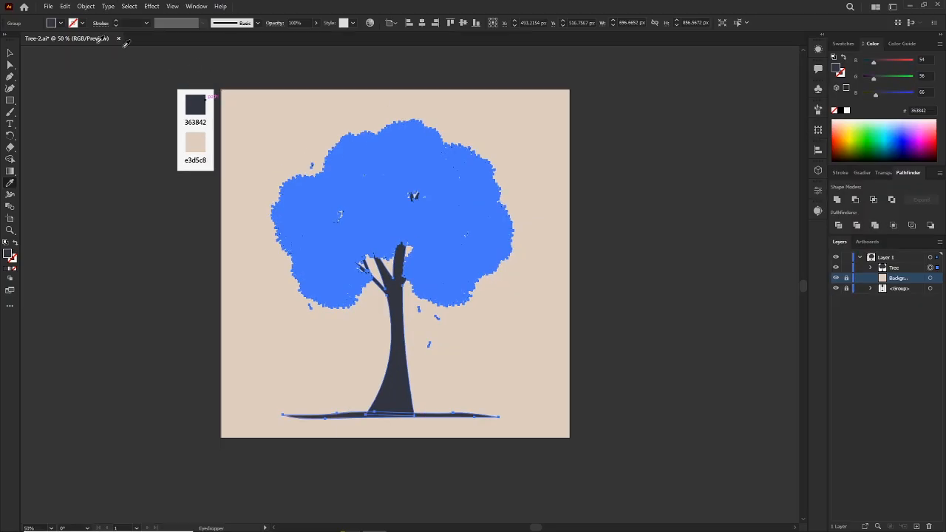
click(10, 53)
click(144, 316)
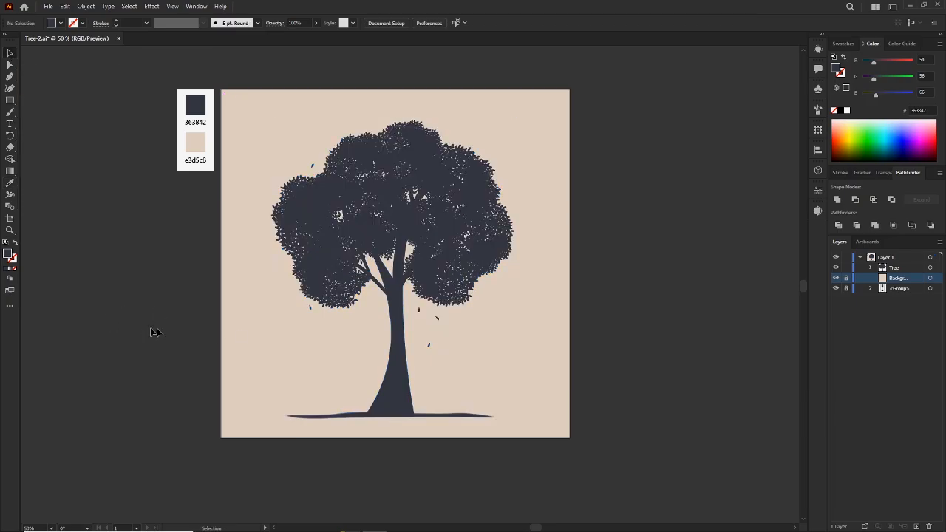